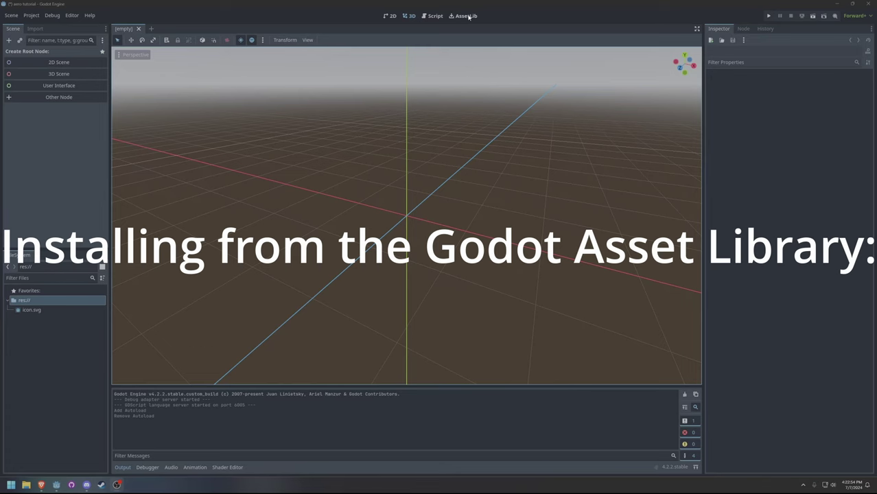
# - Search the Godot Asset Library for "godot aerod" and download the Godot Aerodynamic Physics asset
pyautogui.click(464, 16)
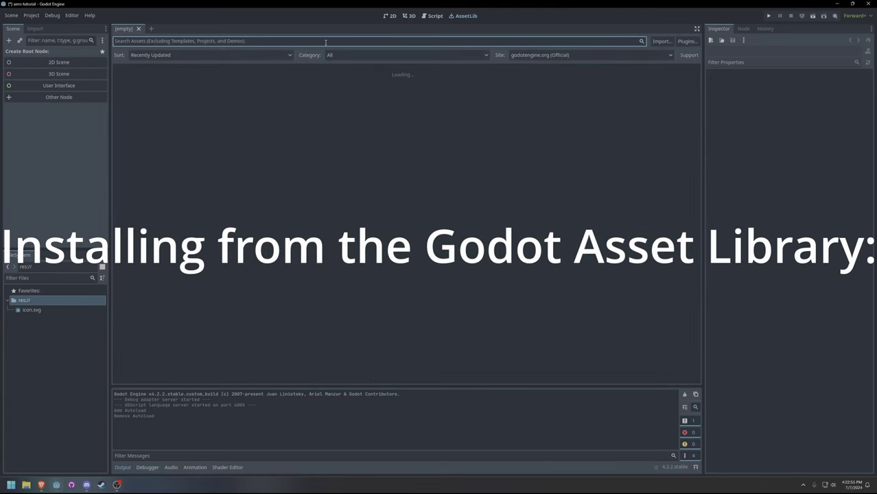
pyautogui.write('godot')
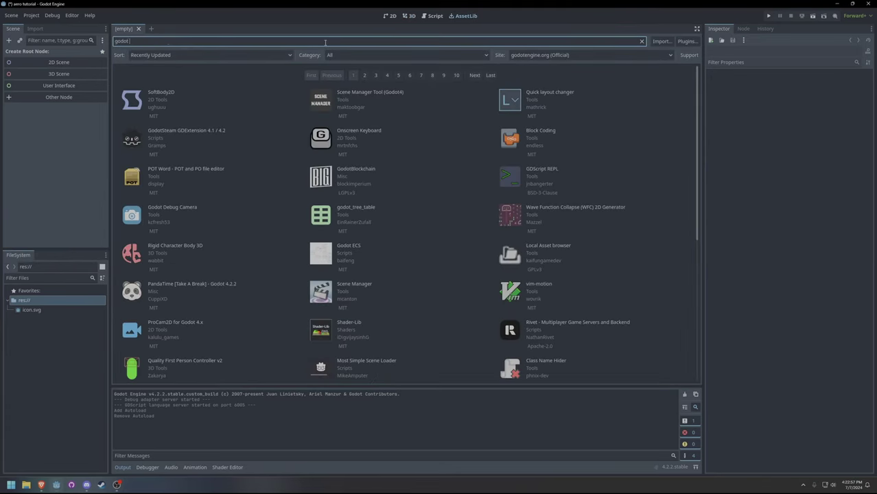
pyautogui.write(' aerod')
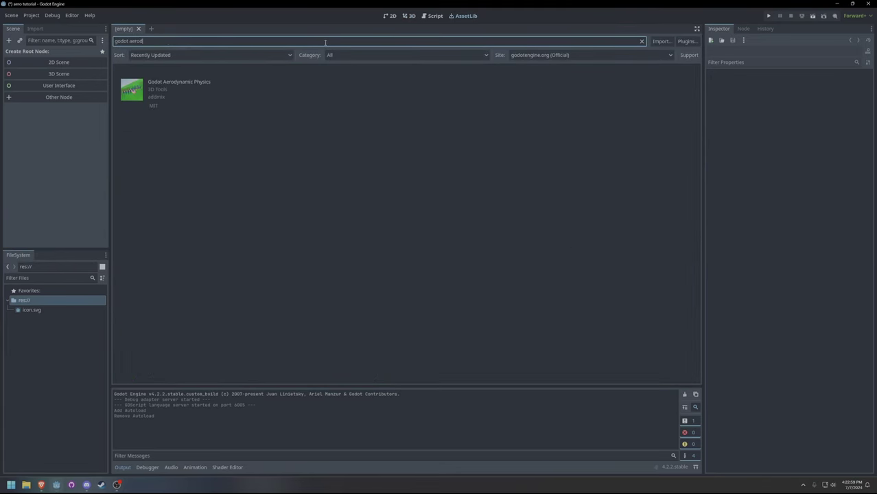
pyautogui.click(165, 83)
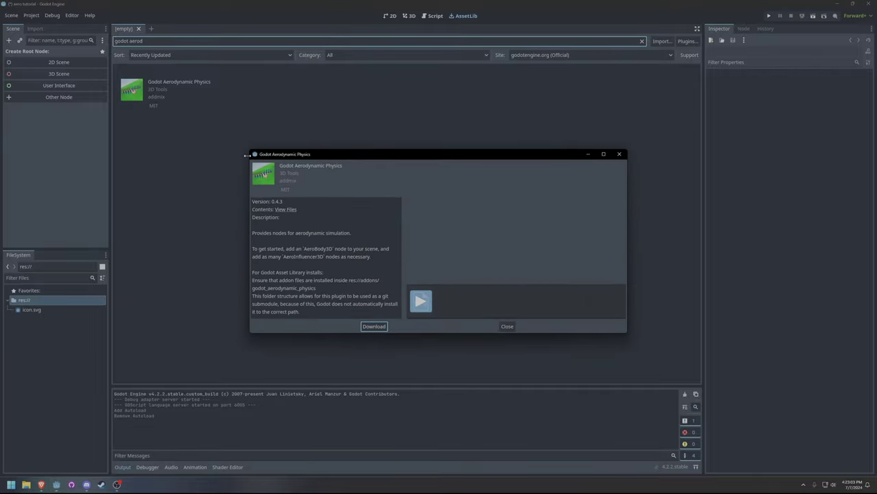
pyautogui.click(374, 326)
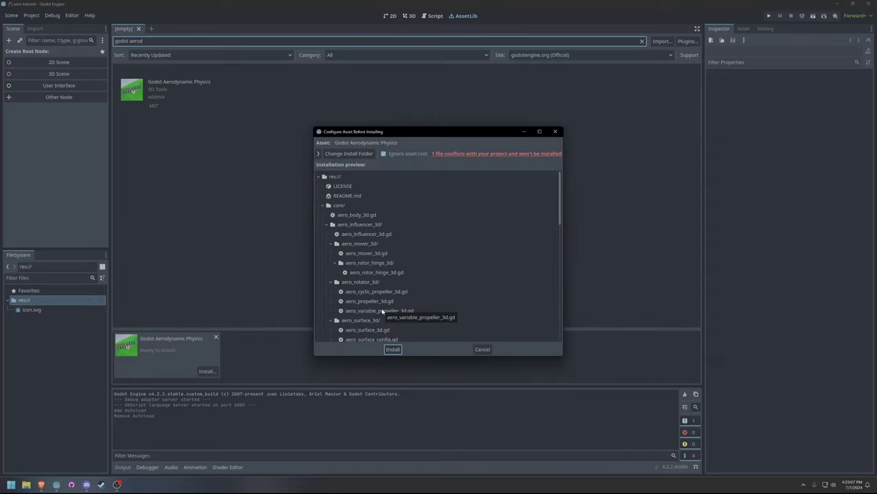
# - Create the nested folders addons and godot_aerodynamic_physics, and set the asset's install folder to res://addons/godot_aerodynamic_physics
pyautogui.click(352, 154)
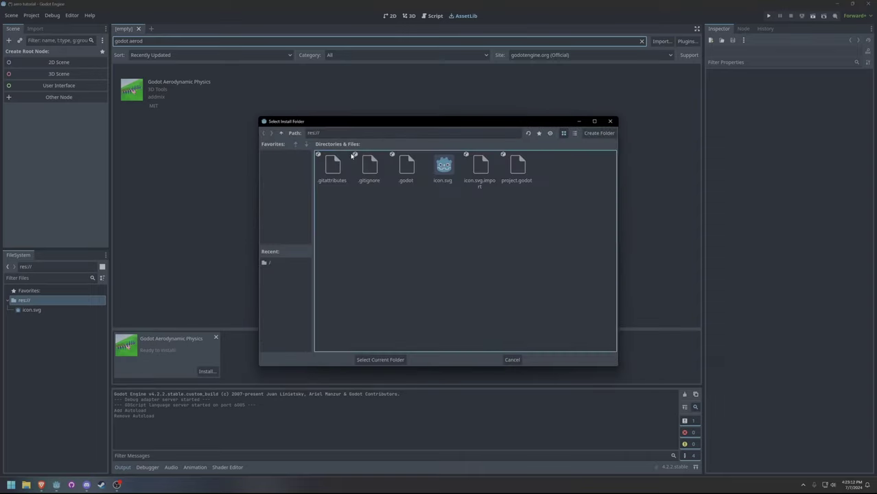
pyautogui.click(600, 133)
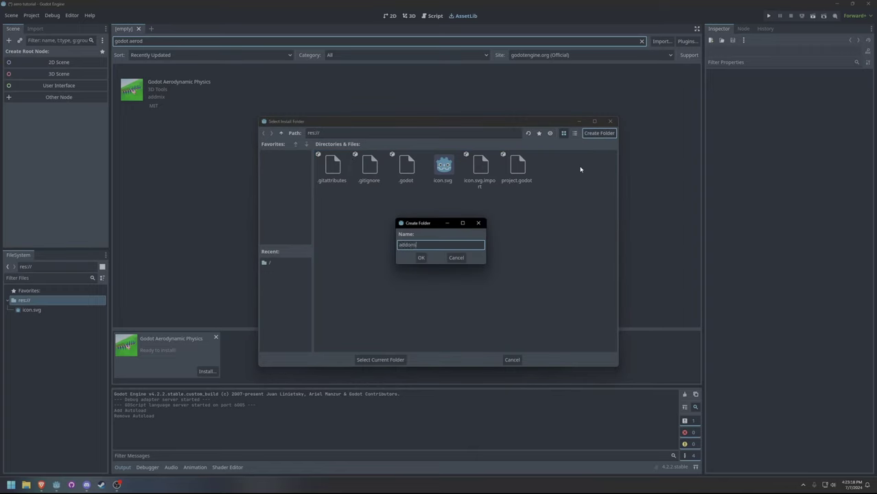
pyautogui.write('addons')
pyautogui.press('Return')
pyautogui.click(600, 133)
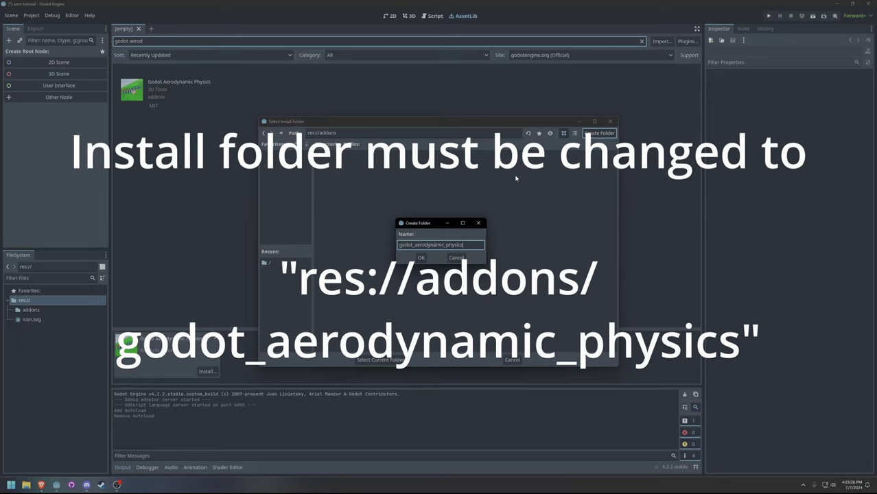
pyautogui.click(421, 258)
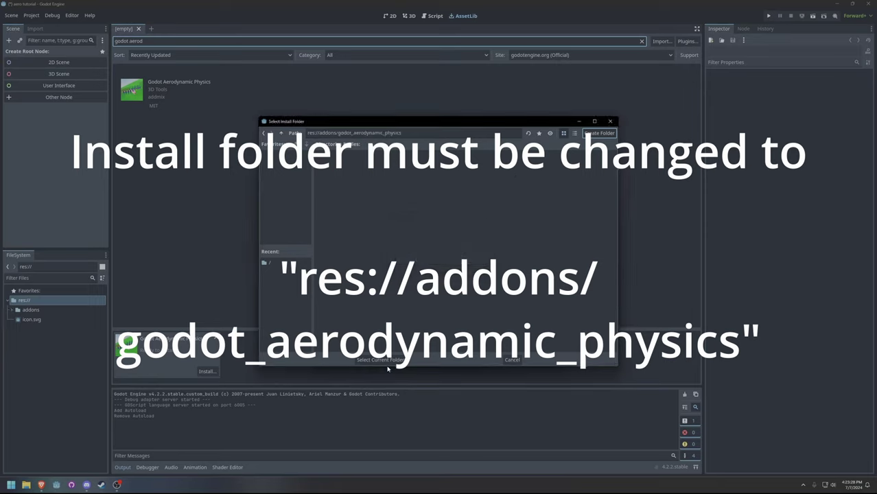
pyautogui.click(389, 361)
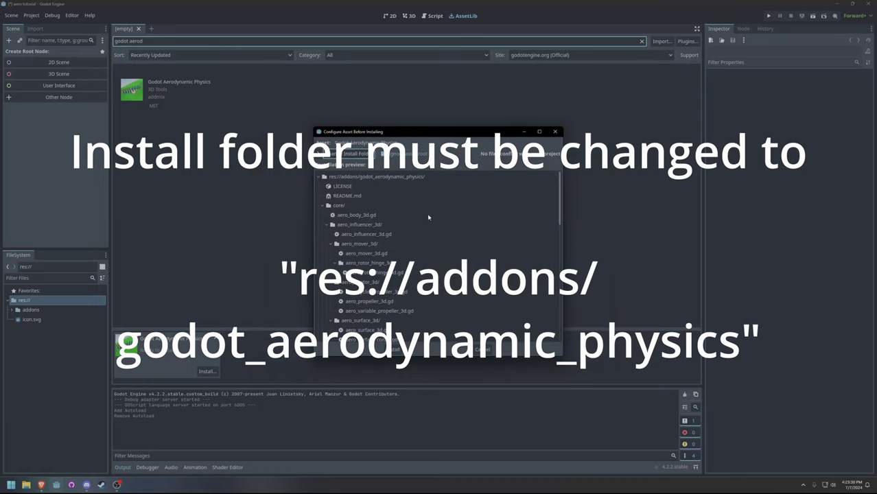
# - Collapse the core, demo, icons and utils folders in the installation preview, and install the asset
pyautogui.click(322, 205)
pyautogui.click(323, 215)
pyautogui.click(326, 235)
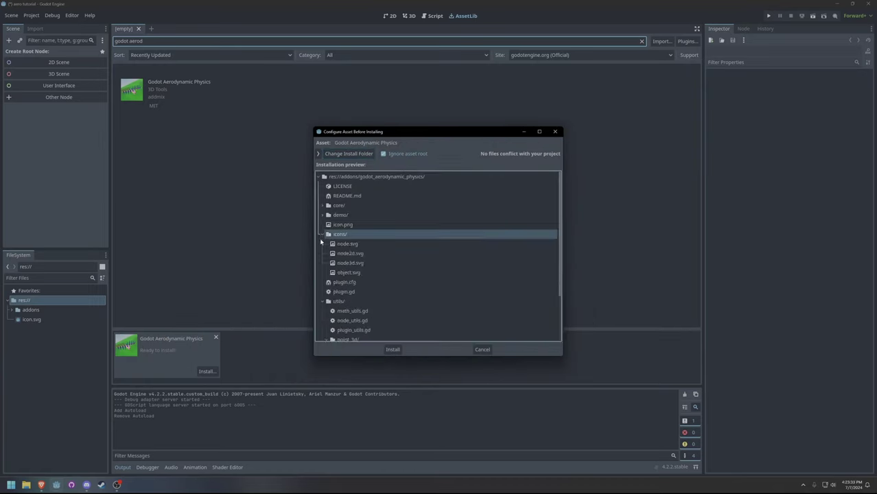
pyautogui.click(322, 234)
pyautogui.click(322, 265)
pyautogui.click(401, 176)
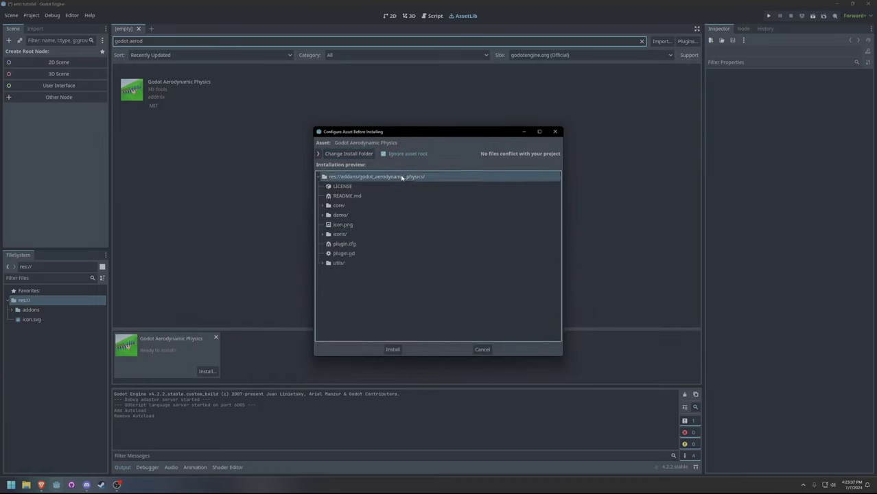
pyautogui.click(393, 349)
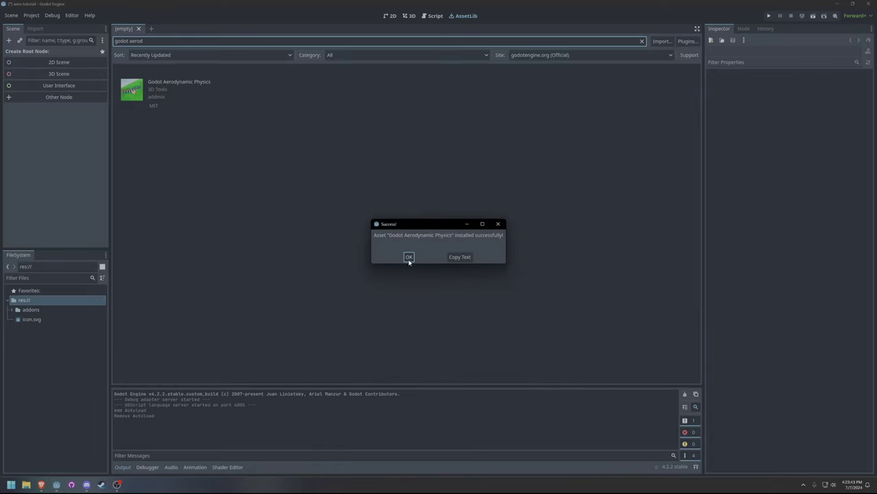
pyautogui.click(410, 255)
# - Return to the 3D workspace and examine the installed plugin's folder inside addons
pyautogui.click(411, 16)
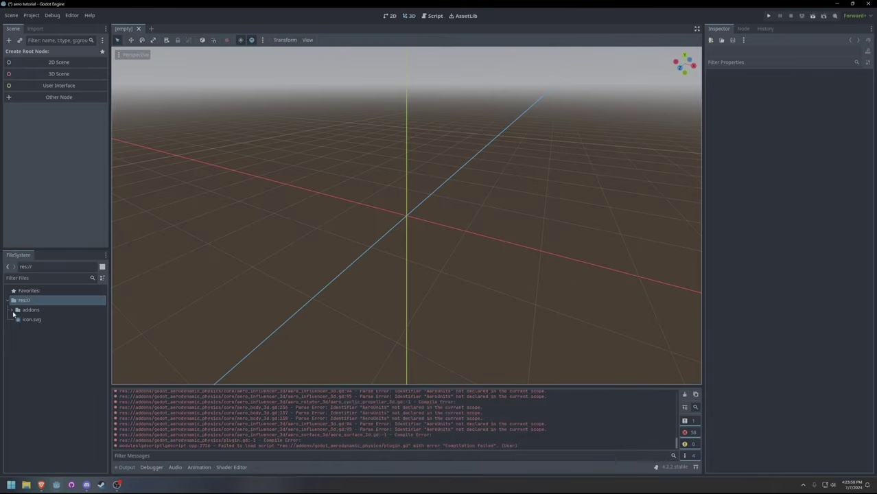
pyautogui.click(13, 309)
pyautogui.click(17, 319)
pyautogui.click(16, 320)
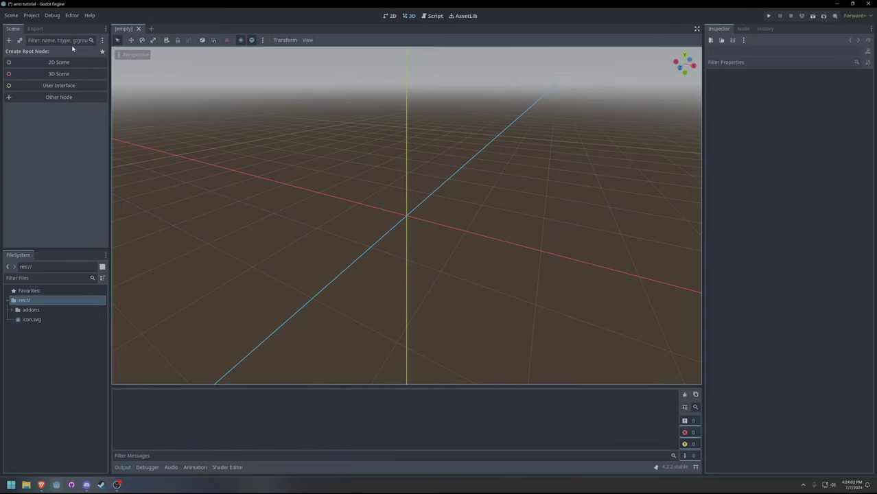
# - Enable the Godot Aerodynamic Physics plugin in the project settings
pyautogui.click(31, 15)
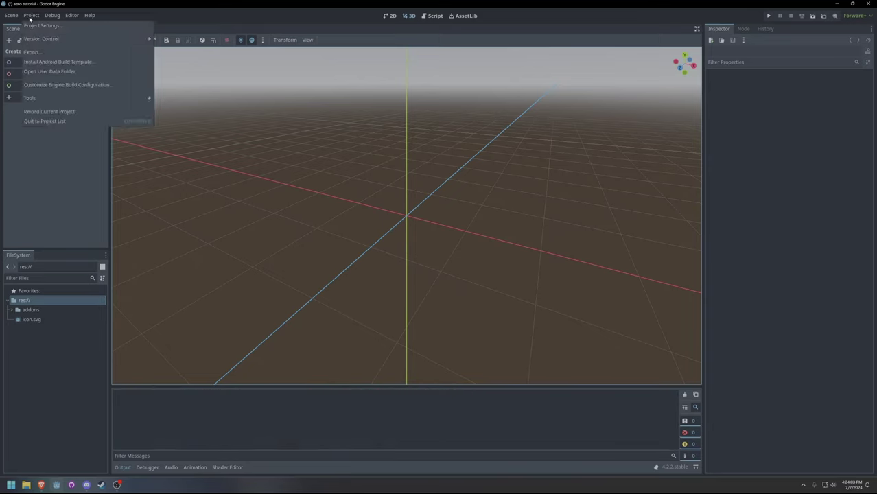
pyautogui.click(41, 26)
pyautogui.click(549, 169)
pyautogui.click(584, 121)
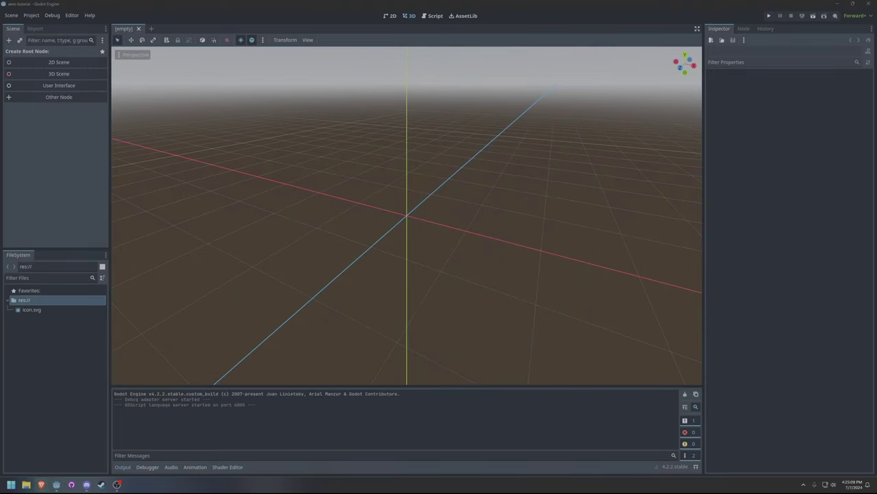
# - Switch to the browser and download godot_aerodynamic_physics.zip from the v0.4.3 release of the GitHub repository to Downloads
pyautogui.moveTo(0, 214); pyautogui.dragTo(399, 3)
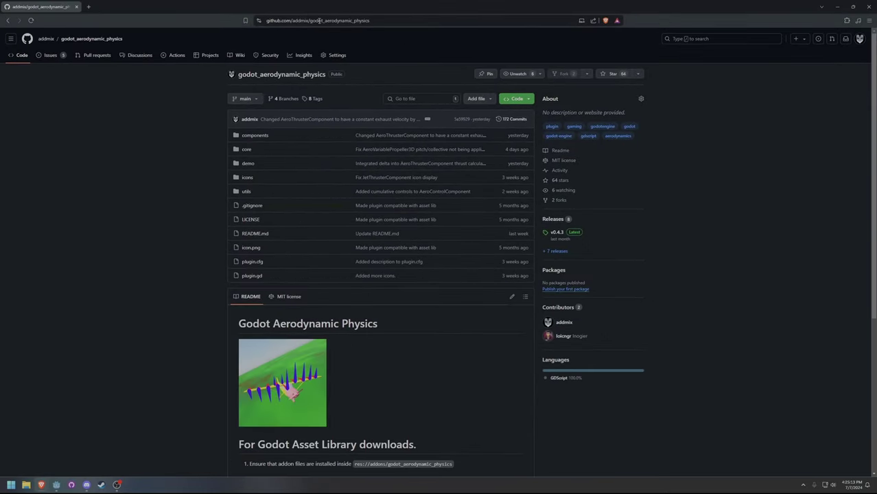
pyautogui.click(557, 233)
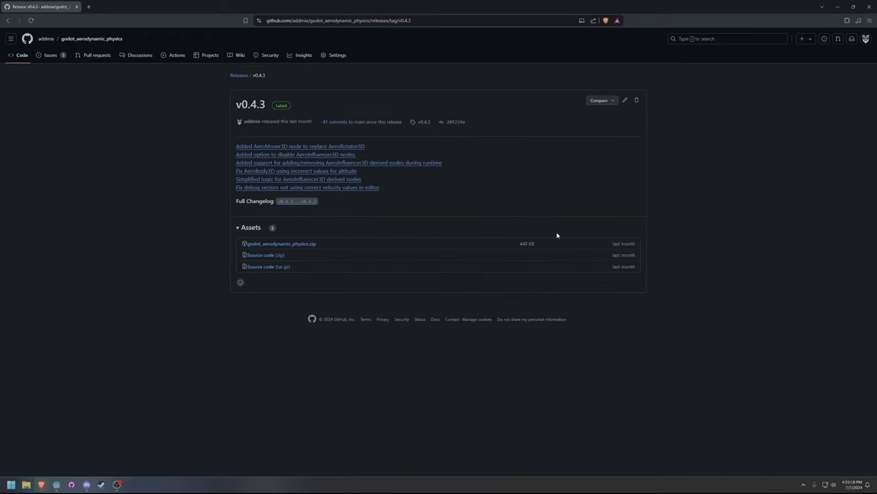
pyautogui.click(270, 247)
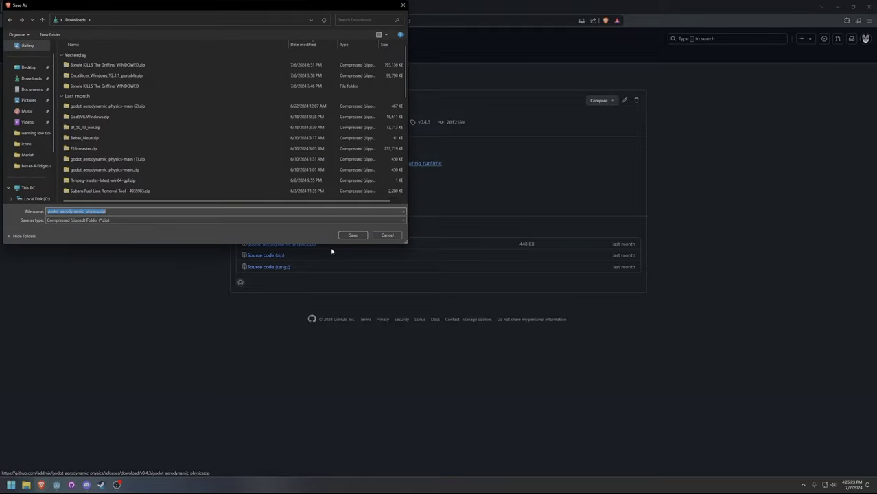
pyautogui.click(353, 235)
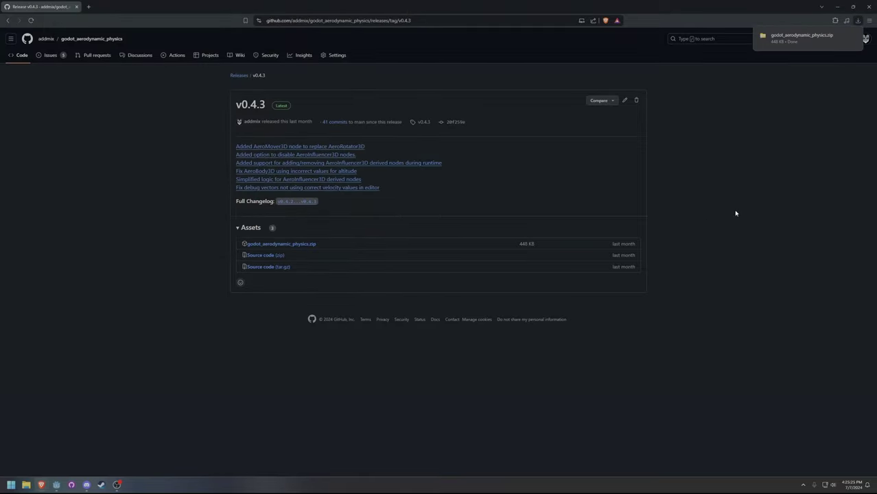
# - Open the downloaded godot_aerodynamic_physics.zip and extract all its files to the suggested folder in Downloads
pyautogui.click(839, 48)
pyautogui.click(618, 130)
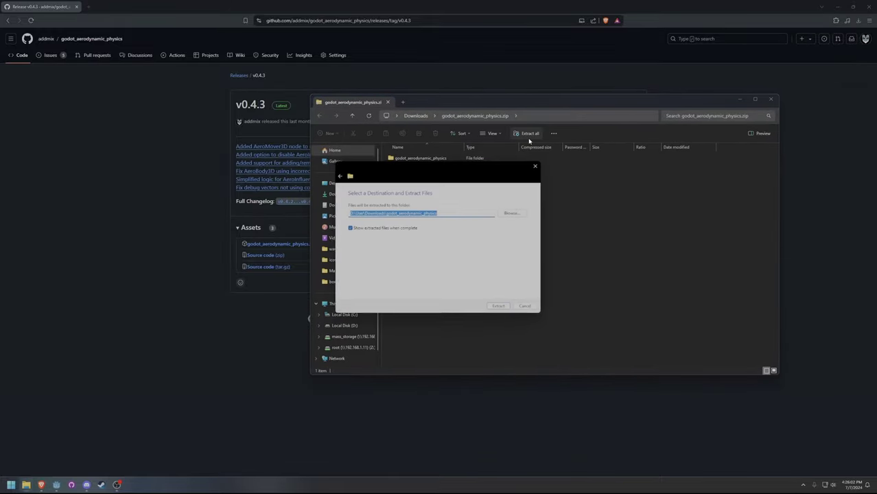
pyautogui.click(501, 308)
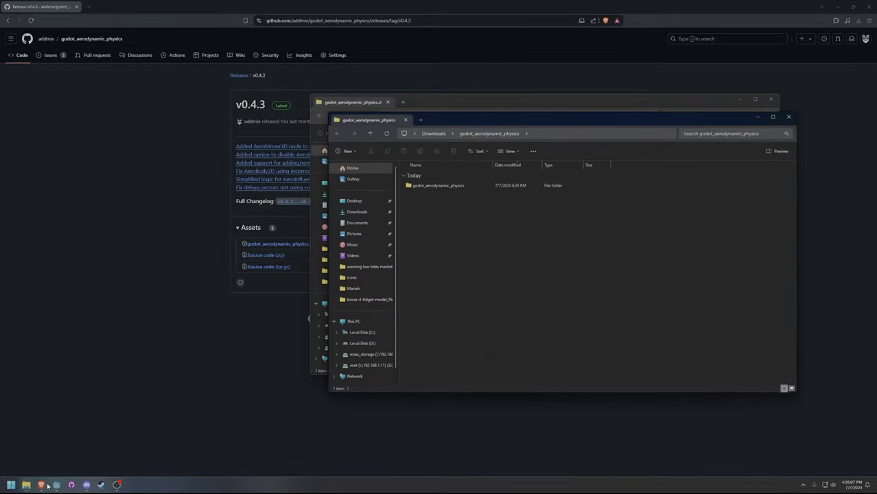
# - Bring the Godot editor up behind the extracted folder's window and close the zip archive window
pyautogui.moveTo(52, 490)
pyautogui.moveTo(550, 122); pyautogui.dragTo(590, 158)
pyautogui.click(840, 8)
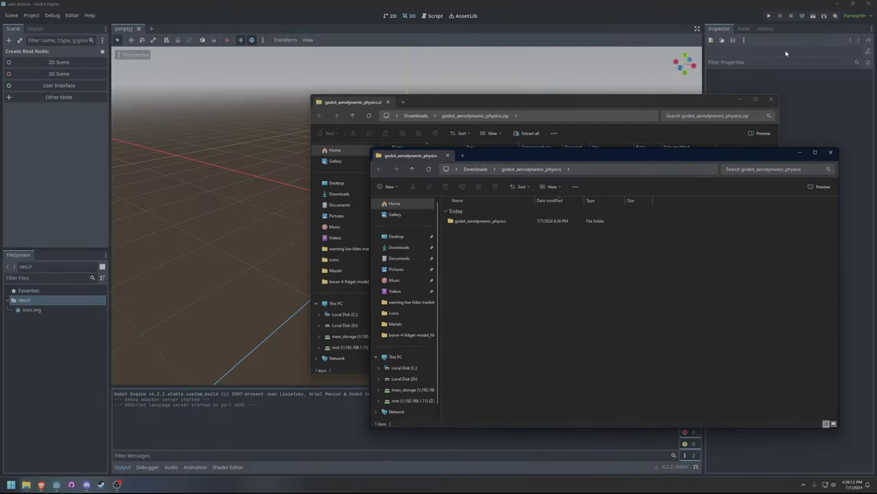
pyautogui.click(772, 101)
# - Create a new folder named addons in the project's root directory in Godot
pyautogui.click(45, 349)
pyautogui.rightClick(44, 350)
pyautogui.click(72, 354)
pyautogui.write('ado')
pyautogui.press('BackSpace')
pyautogui.write('dons')
pyautogui.press('Return')
# - Copy the extracted godot_aerodynamic_physics folder into the Godot project, move it into addons, and check its contents
pyautogui.hotkey('alt', 'Tab')
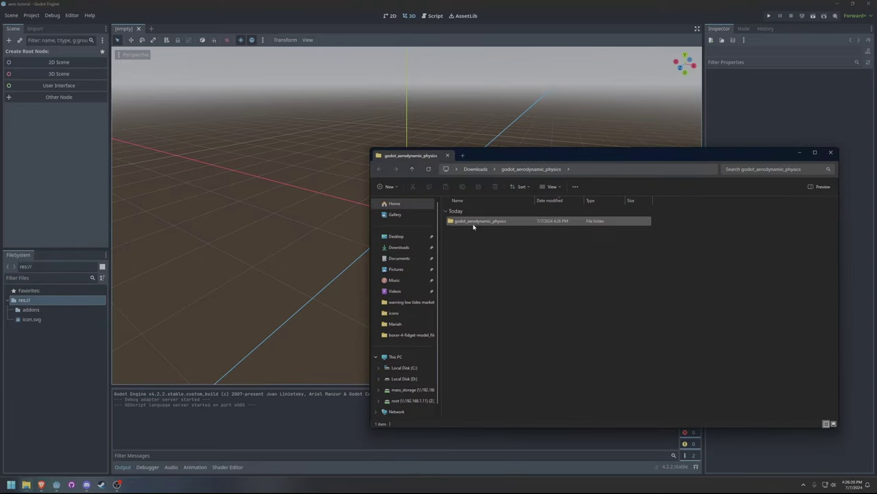
pyautogui.moveTo(472, 226); pyautogui.dragTo(29, 309)
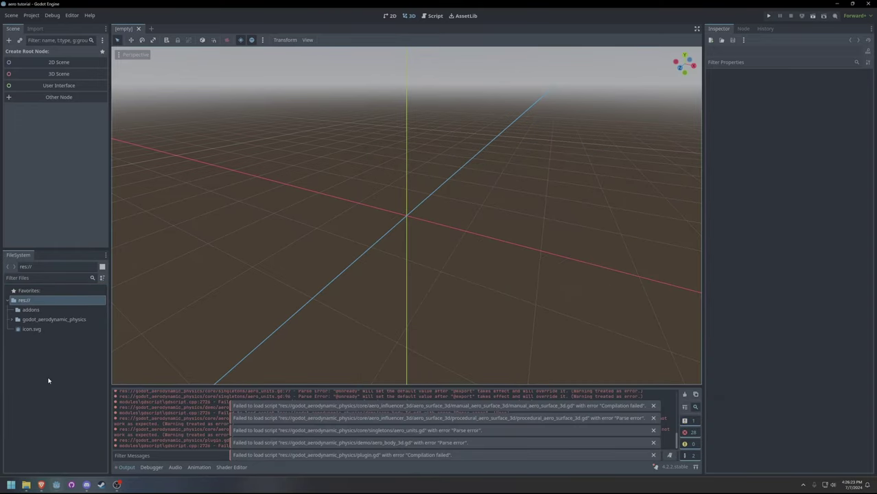
pyautogui.moveTo(62, 319); pyautogui.dragTo(12, 313)
pyautogui.click(16, 320)
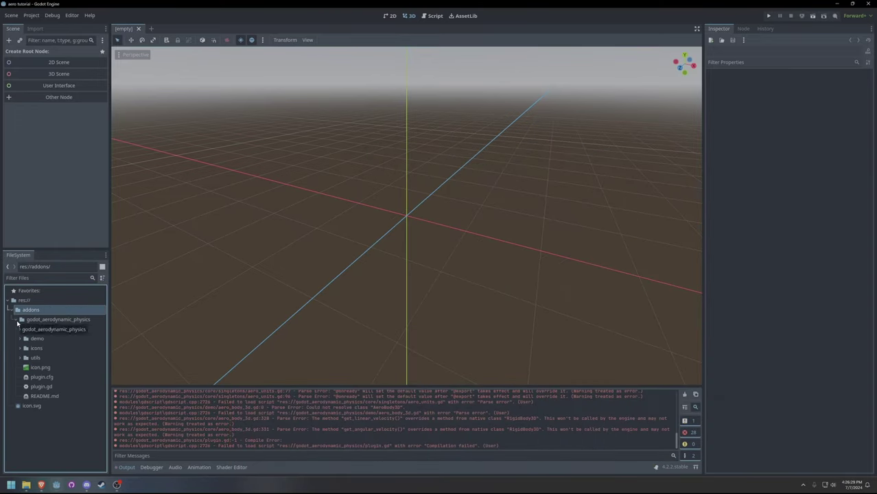
pyautogui.click(11, 311)
# - Enable the manually installed aerodynamic physics plugin in the project settings
pyautogui.click(32, 16)
pyautogui.click(49, 27)
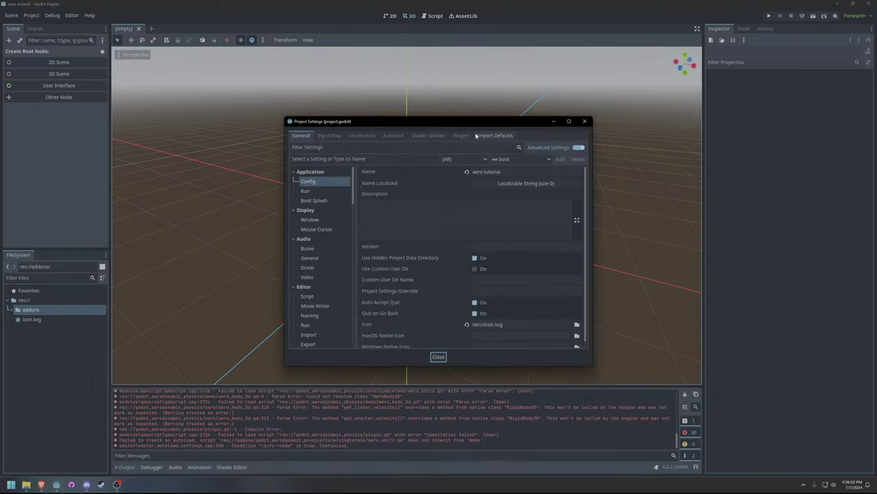
pyautogui.click(463, 136)
pyautogui.click(549, 170)
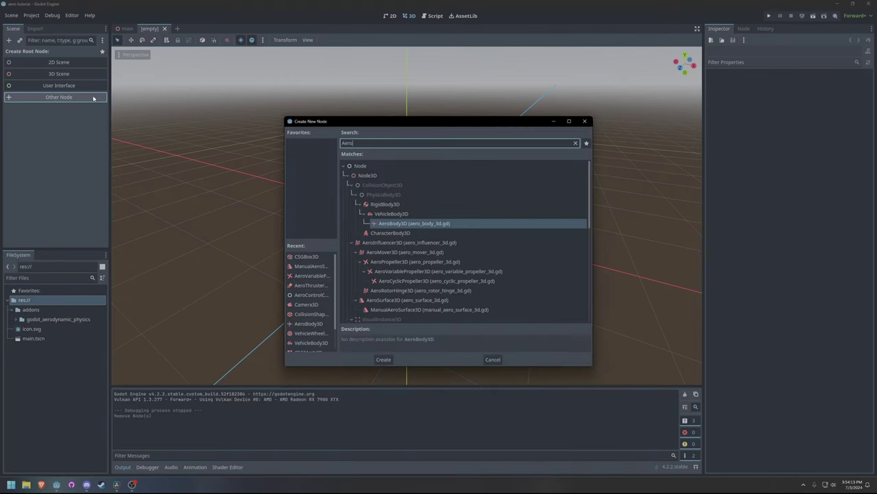
# - Create an AeroBody3D node as the root of the empty scene
pyautogui.write('Body3')
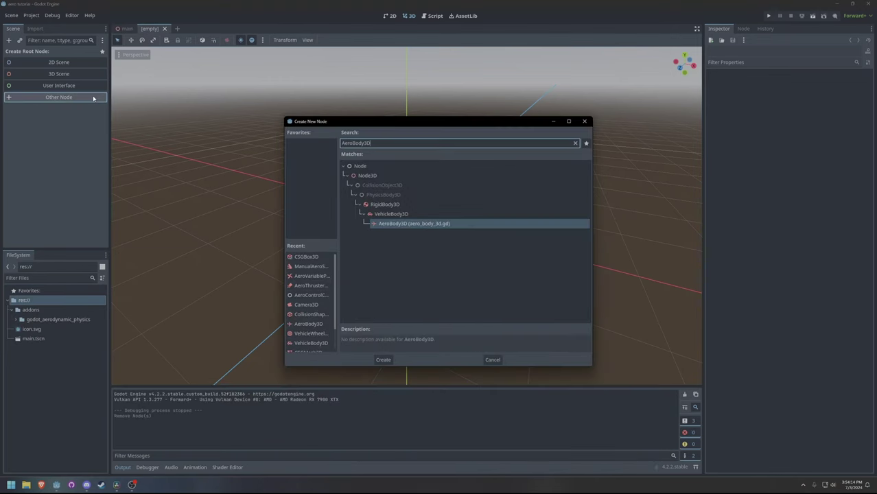
pyautogui.write('D')
pyautogui.press('Return')
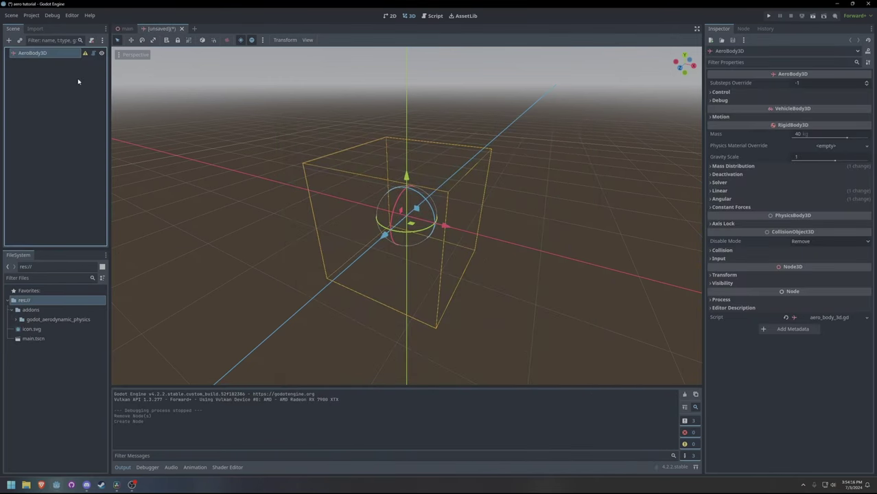
# - Add a CollisionShape3D node as a child of AeroBody3D
pyautogui.rightClick(60, 54)
pyautogui.click(75, 74)
pyautogui.write('collisi')
pyautogui.press('Return')
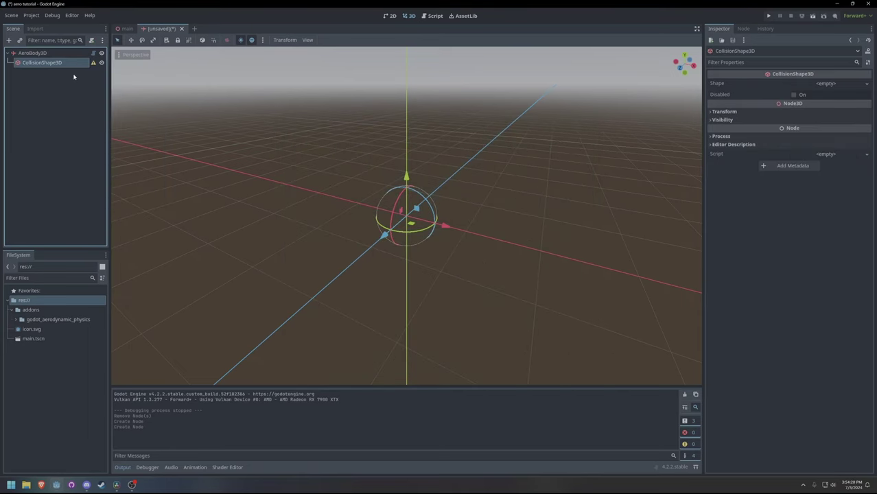
# - Assign a BoxShape3D to the collision shape and enlarge the box in the viewport using its size handles
pyautogui.click(823, 83)
pyautogui.click(807, 103)
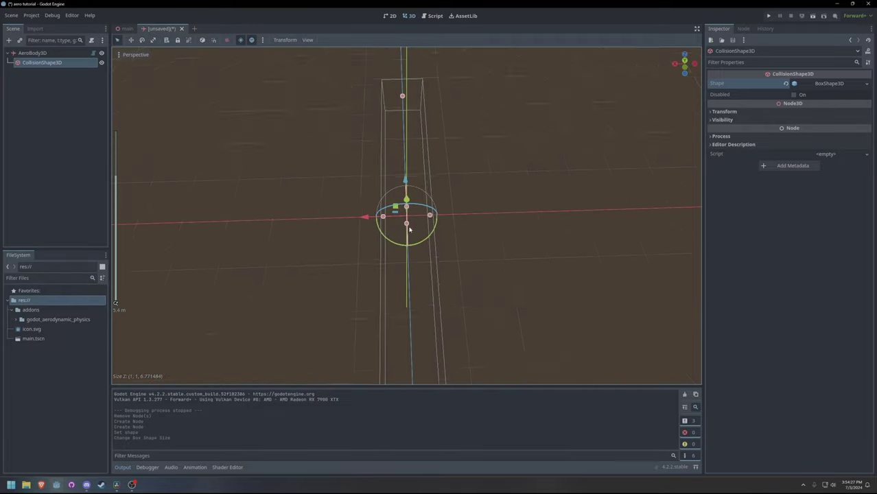
pyautogui.keyDown('alt'); pyautogui.moveTo(430, 216); pyautogui.dragTo(550, 230); pyautogui.keyUp('alt')
pyautogui.scroll(-10, 529, 247)
pyautogui.scroll(7, 494, 271)
pyautogui.moveTo(439, 296); pyautogui.dragTo(480, 246, button='middle')
# - Add a ManualAeroSurface3D node as a child of AeroBody3D
pyautogui.click(51, 56)
pyautogui.rightClick(50, 57)
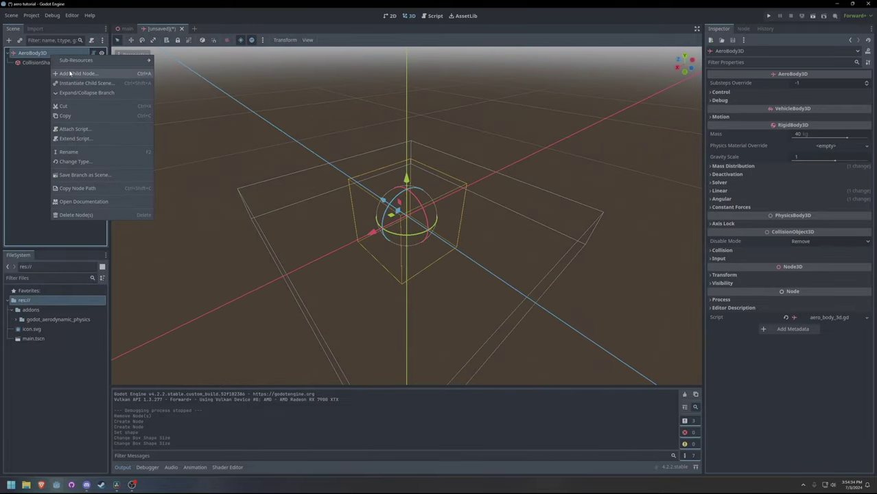
pyautogui.click(69, 73)
pyautogui.write('Aer')
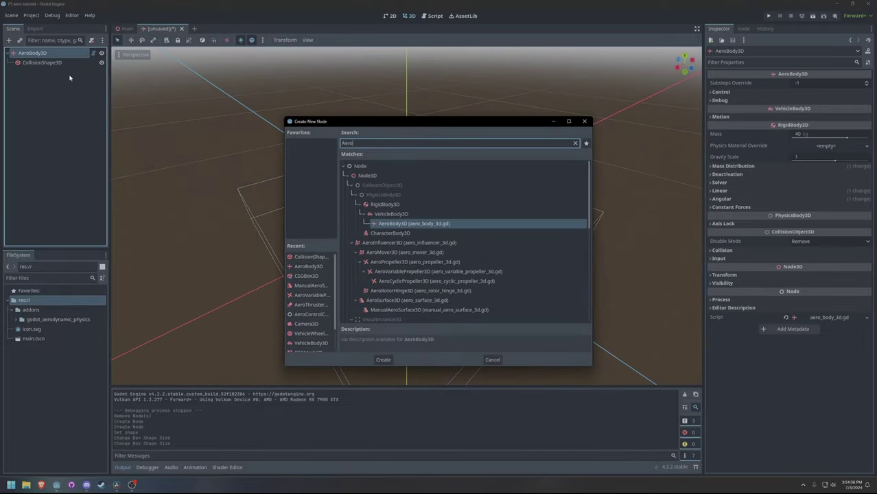
pyautogui.write('o')
pyautogui.press('BackSpace')
pyautogui.press('BackSpace')
pyautogui.press('BackSpace')
pyautogui.press('BackSpace')
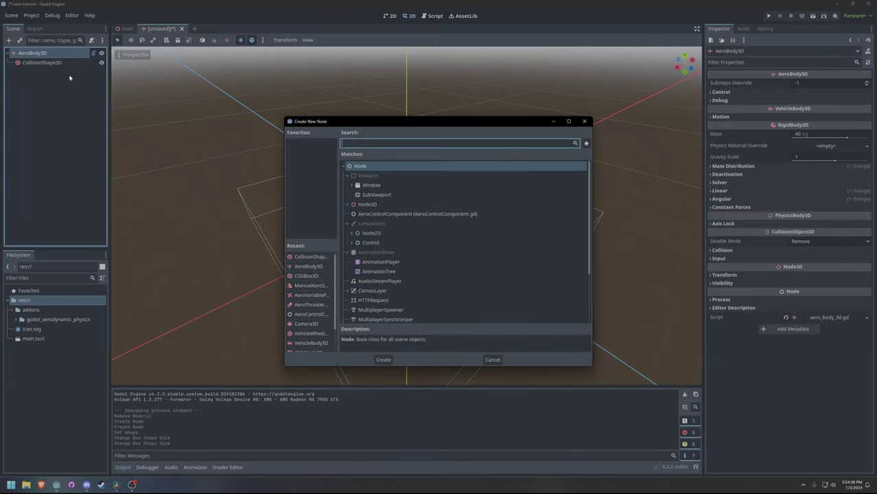
pyautogui.write('ManualAero')
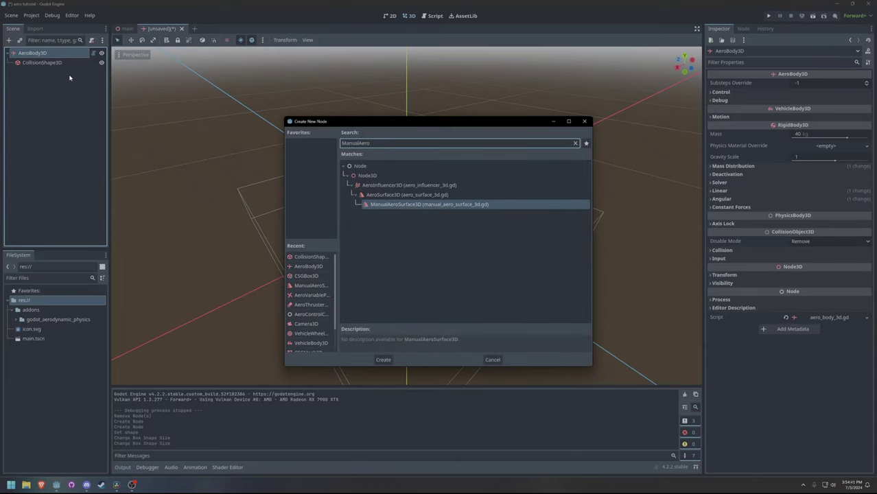
pyautogui.press('Return')
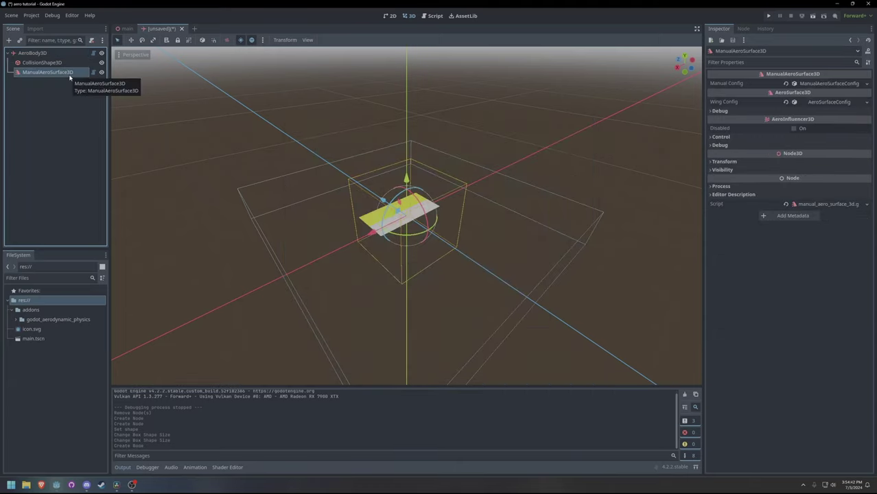
# - Move the aero surface sideways along the X axis to about 1.624 m
pyautogui.moveTo(323, 123); pyautogui.dragTo(444, 199, button='middle')
pyautogui.moveTo(439, 198); pyautogui.dragTo(490, 157)
pyautogui.moveTo(490, 157); pyautogui.dragTo(443, 175, button='middle')
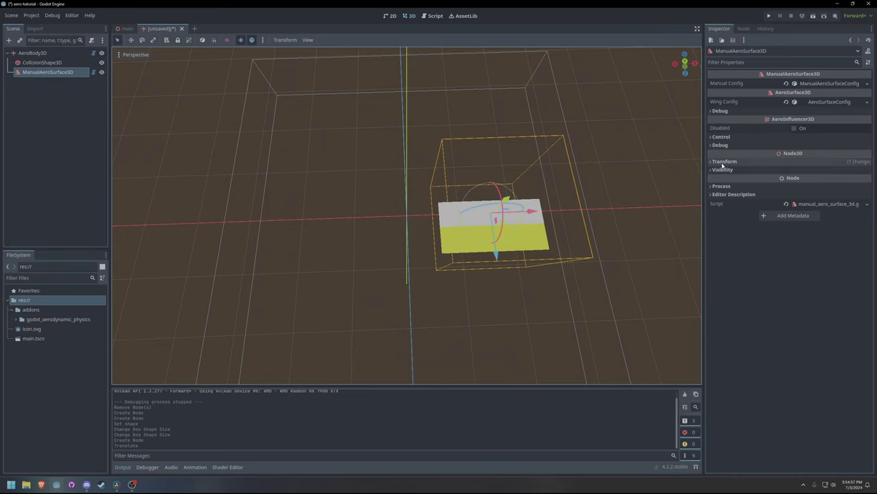
pyautogui.click(724, 162)
pyautogui.click(733, 180)
pyautogui.click(523, 237)
# - Duplicate the aero surface and set the copy's X position to -1.624 m to form the opposite wing
pyautogui.hotkey('ctrl', 'd')
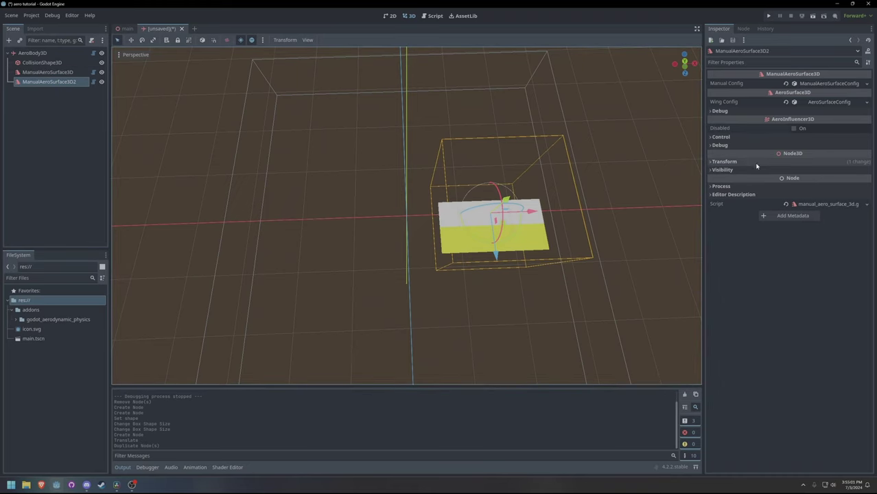
pyautogui.click(725, 162)
pyautogui.click(747, 181)
pyautogui.write('-1.624')
pyautogui.press('Return')
# - Lengthen the wing span to about 3.155 in the first wing surface's wing config
pyautogui.click(525, 239)
pyautogui.click(837, 101)
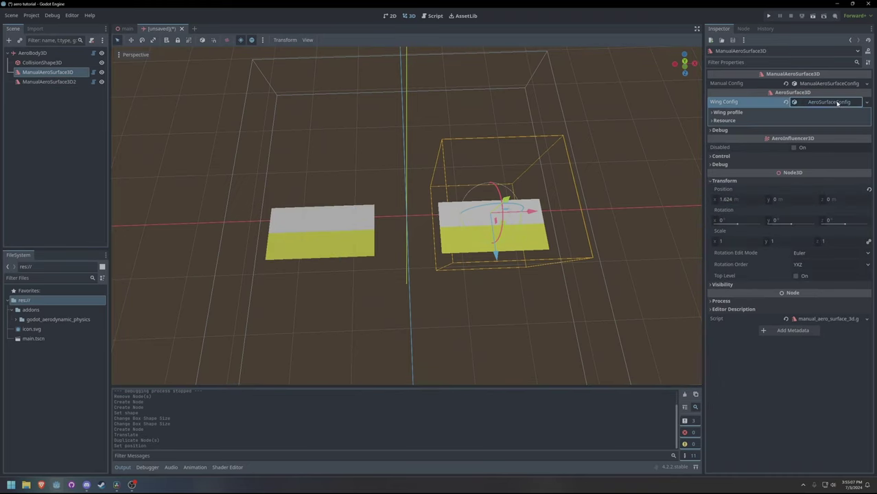
pyautogui.click(831, 112)
pyautogui.moveTo(829, 122); pyautogui.dragTo(868, 131)
pyautogui.hotkey('ctrl', 'z')
pyautogui.click(660, 146)
# - Duplicate a wing surface as the tail, with its X position at 0 and moved back along Z to about 2.147 m
pyautogui.scroll(-10, 661, 145)
pyautogui.keyDown('shift'); pyautogui.moveTo(515, 185); pyautogui.dragTo(505, 140, button='middle'); pyautogui.keyUp('shift')
pyautogui.rightClick(49, 55)
pyautogui.click(449, 184)
pyautogui.click(449, 183)
pyautogui.click(449, 183)
pyautogui.hotkey('ctrl', 'd')
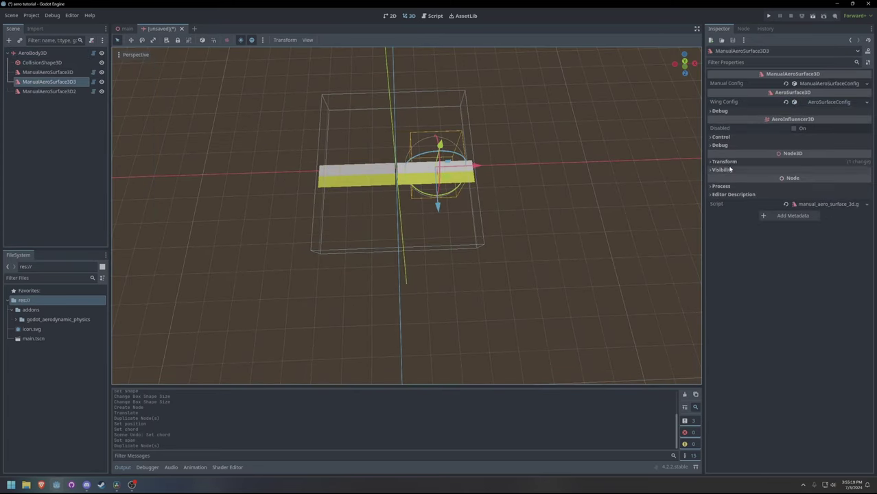
pyautogui.click(732, 162)
pyautogui.click(733, 180)
pyautogui.write('0')
pyautogui.press('Return')
pyautogui.moveTo(399, 211); pyautogui.dragTo(403, 259)
# - Select both wing surfaces and shift them forward along the Z axis to about -0.213 m
pyautogui.moveTo(474, 201); pyautogui.dragTo(420, 190, button='middle')
pyautogui.scroll(-7, 420, 190)
pyautogui.click(470, 234)
pyautogui.keyDown('shift'); pyautogui.click(446, 180); pyautogui.keyUp('shift')
pyautogui.moveTo(421, 198); pyautogui.dragTo(427, 199)
pyautogui.click(437, 175)
# - Make the tail surface's wing config unique and reduce its span to about 1.89
pyautogui.moveTo(457, 181); pyautogui.dragTo(425, 189, button='middle')
pyautogui.click(401, 198)
pyautogui.click(824, 102)
pyautogui.moveTo(819, 132)
pyautogui.mouseDown()
pyautogui.moveTo(834, 132)
pyautogui.moveTo(825, 132)
pyautogui.mouseUp()
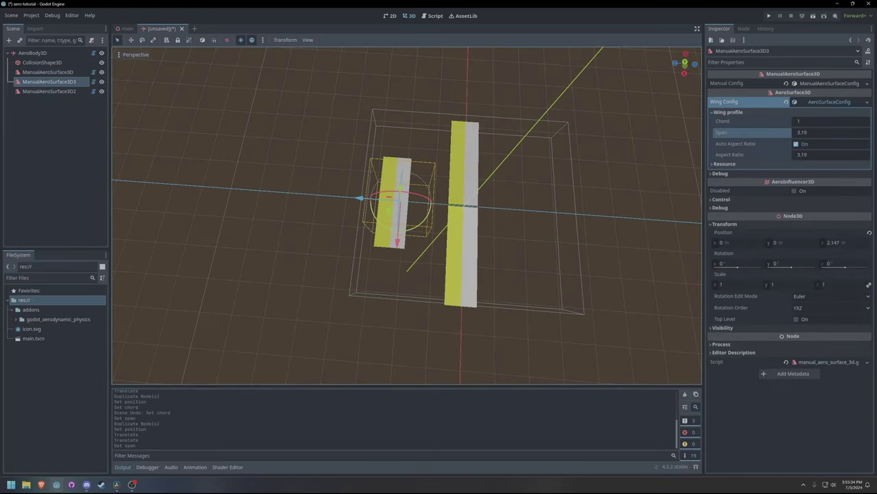
pyautogui.click(867, 102)
pyautogui.click(834, 165)
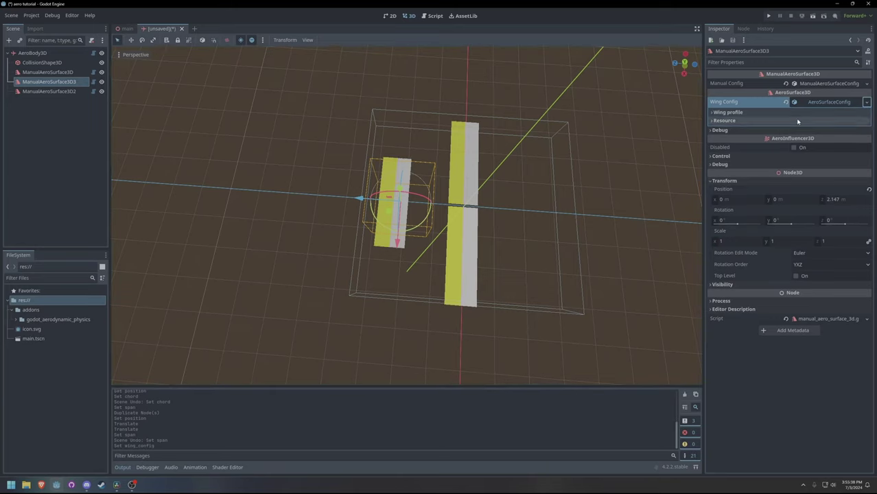
pyautogui.moveTo(812, 134); pyautogui.dragTo(796, 134)
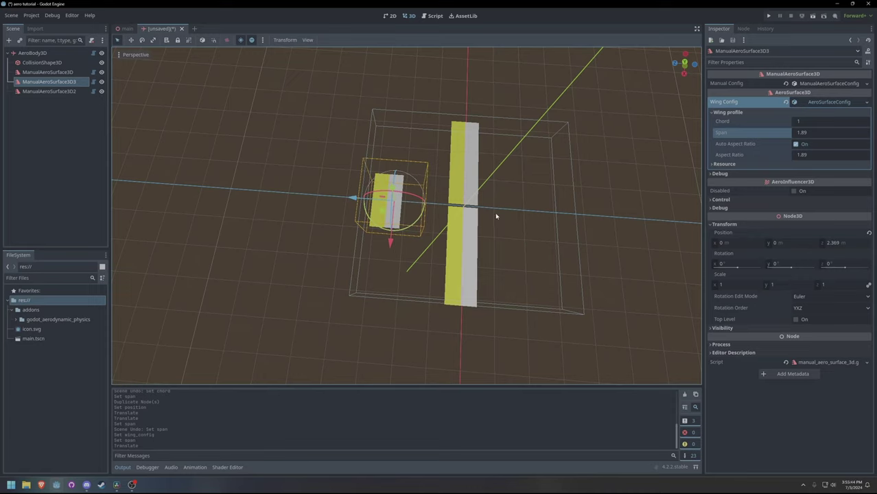
pyautogui.click(471, 237)
pyautogui.moveTo(806, 133); pyautogui.dragTo(810, 133)
pyautogui.hotkey('ctrl', 'z')
# - Shorten the collision box from its front end, ahead of the wings
pyautogui.click(574, 228)
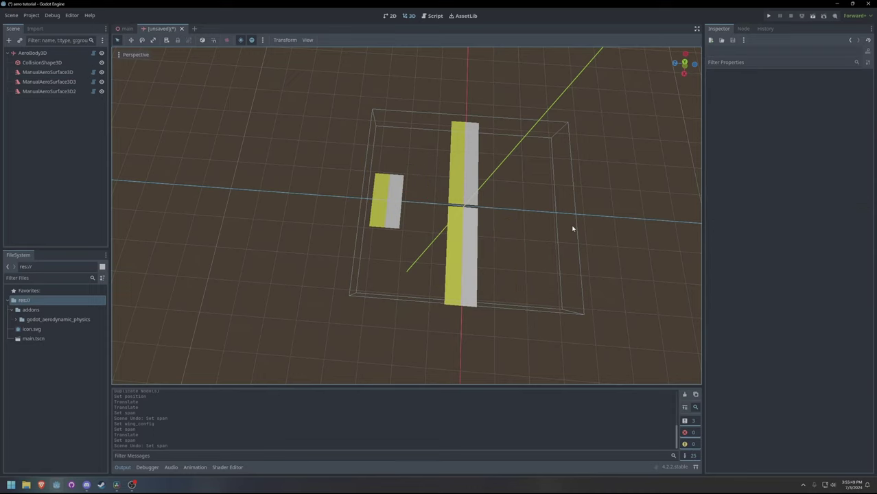
pyautogui.click(578, 228)
pyautogui.moveTo(565, 212); pyautogui.dragTo(492, 211)
# - Duplicate the tail surface and stand the copy upright above the tailplane as a vertical fin
pyautogui.moveTo(491, 210)
pyautogui.mouseDown(button='middle')
pyautogui.moveTo(511, 155)
pyautogui.moveTo(491, 196)
pyautogui.mouseUp(button='middle')
pyautogui.click(400, 210)
pyautogui.hotkey('ctrl', 'd')
pyautogui.moveTo(400, 210); pyautogui.dragTo(485, 177, button='middle')
pyautogui.moveTo(420, 190); pyautogui.dragTo(400, 247)
pyautogui.moveTo(405, 237); pyautogui.dragTo(350, 230, button='middle')
pyautogui.moveTo(377, 178); pyautogui.dragTo(379, 153)
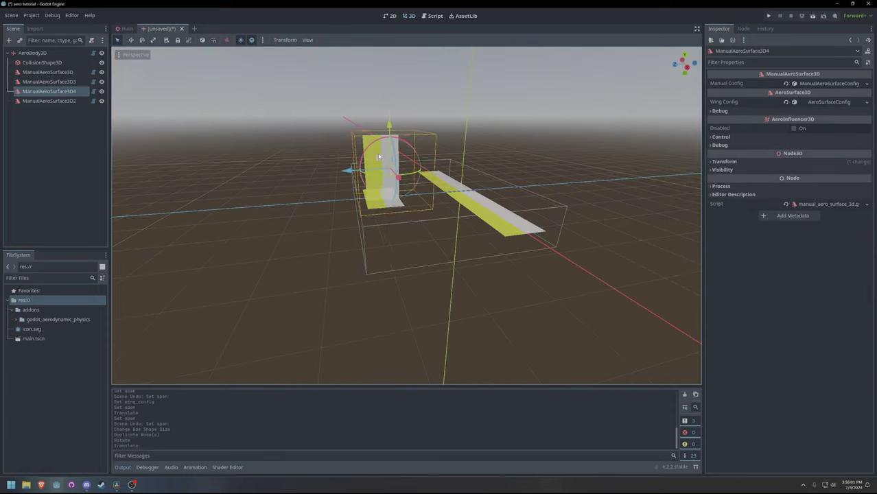
pyautogui.click(823, 102)
pyautogui.click(815, 133)
pyautogui.write('1.2')
pyautogui.press('Return')
pyautogui.hotkey('ctrl', 'z')
# - Make the vertical fin's wing config unique and reduce its span to about 1.245
pyautogui.click(870, 102)
pyautogui.click(829, 164)
pyautogui.click(822, 120)
pyautogui.click(823, 120)
pyautogui.click(817, 113)
pyautogui.moveTo(815, 133); pyautogui.dragTo(756, 133)
# - Turn on Show Debug and Update Debug in the AeroBody3D's debug visibility settings
pyautogui.scroll(6, 450, 178)
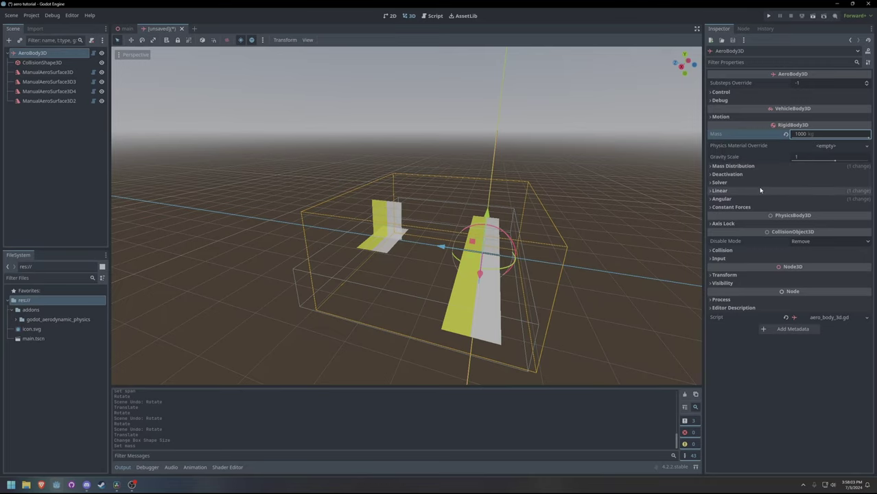
pyautogui.moveTo(633, 139); pyautogui.dragTo(641, 191, button='middle')
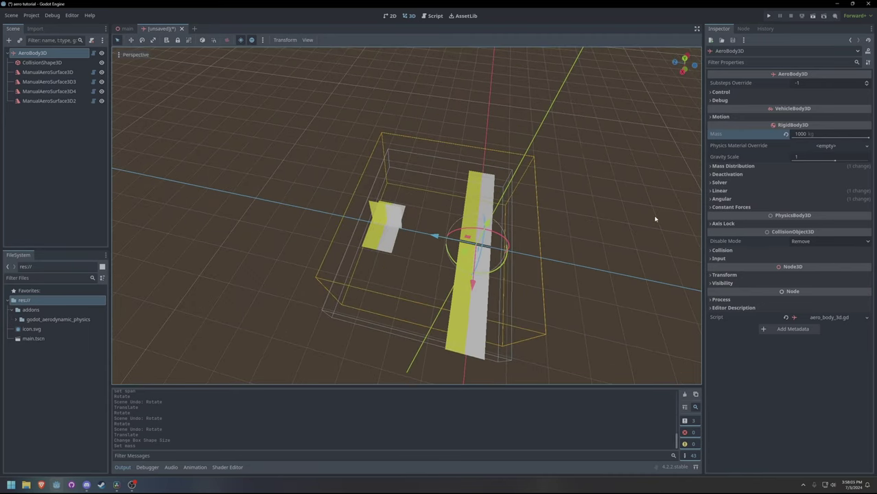
pyautogui.moveTo(655, 219); pyautogui.dragTo(630, 191, button='middle')
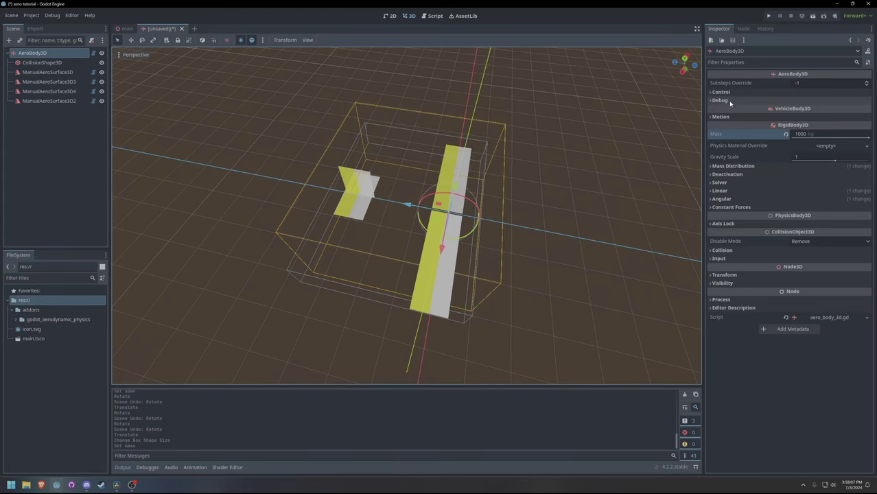
pyautogui.click(729, 101)
pyautogui.click(726, 108)
pyautogui.click(797, 118)
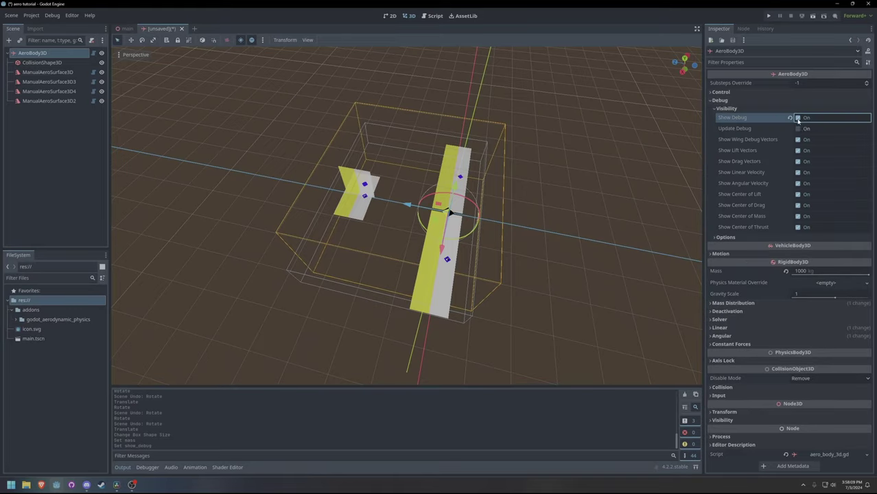
pyautogui.click(798, 129)
pyautogui.moveTo(581, 265)
pyautogui.mouseDown(button='middle')
pyautogui.moveTo(595, 194)
pyautogui.moveTo(580, 210)
pyautogui.moveTo(582, 267)
pyautogui.mouseUp(button='middle')
pyautogui.scroll(12, 581, 266)
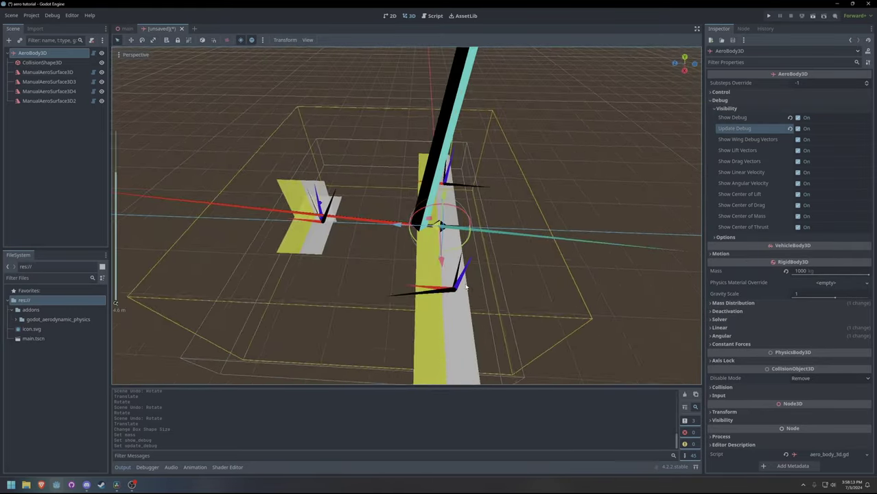
pyautogui.scroll(-5, 574, 278)
pyautogui.click(563, 280)
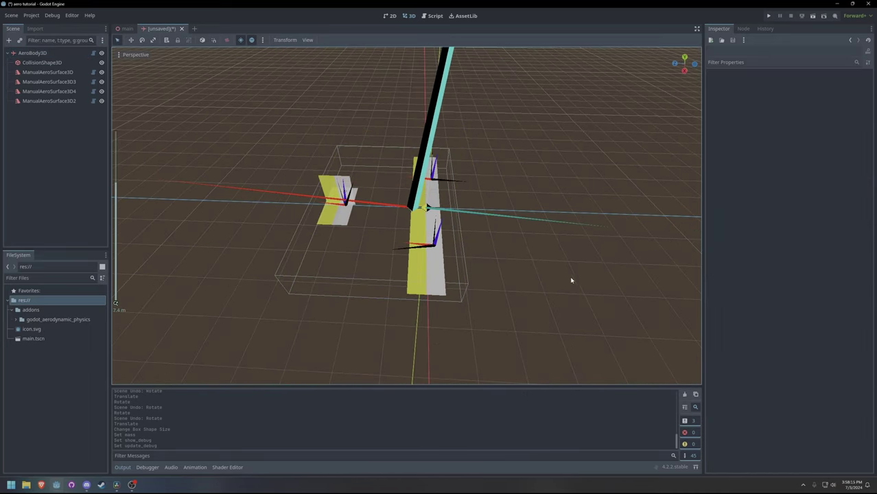
pyautogui.click(424, 227)
pyautogui.keyDown('shift'); pyautogui.click(431, 189); pyautogui.keyUp('shift')
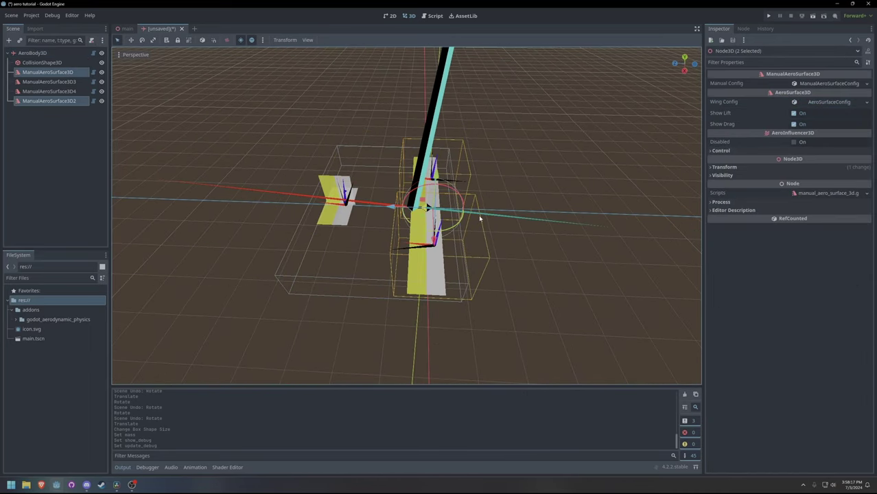
# - Select both tail surfaces and move them slightly forward along the Z axis
pyautogui.click(335, 193)
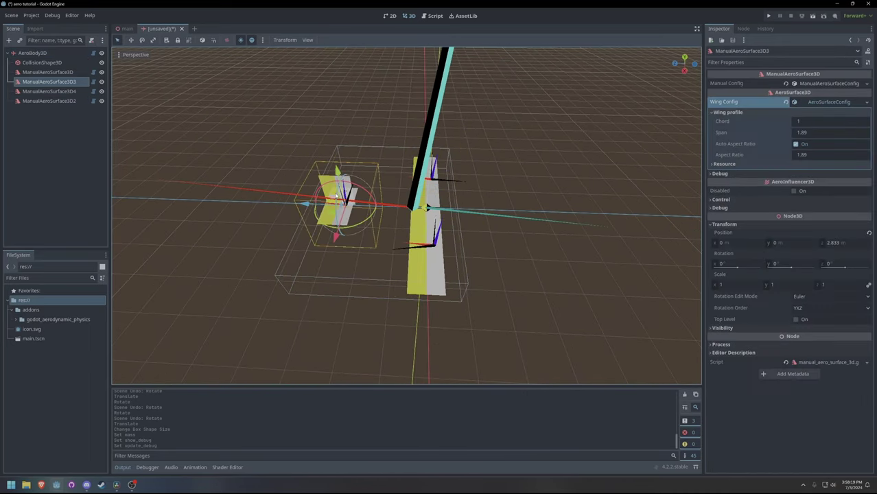
pyautogui.click(328, 189)
pyautogui.hotkey('ctrl', 'z')
pyautogui.scroll(7, 331, 193)
pyautogui.keyDown('shift'); pyautogui.moveTo(332, 195); pyautogui.dragTo(443, 191, button='middle'); pyautogui.keyUp('shift')
pyautogui.keyDown('shift'); pyautogui.click(498, 186); pyautogui.keyUp('shift')
pyautogui.scroll(-7, 442, 192)
pyautogui.moveTo(354, 209)
pyautogui.mouseDown()
pyautogui.moveTo(379, 212)
pyautogui.moveTo(362, 209)
pyautogui.mouseUp()
# - Shorten the collision box slightly from its rear end, at the tail
pyautogui.click(454, 232)
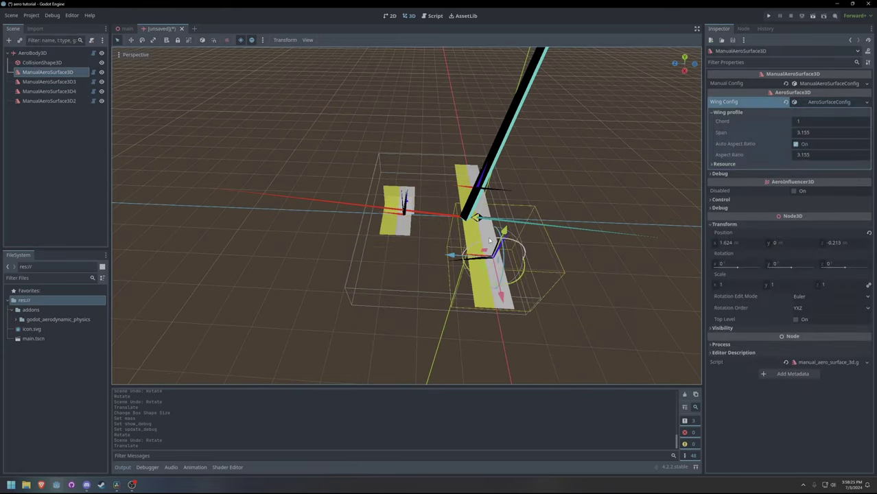
pyautogui.click(350, 271)
pyautogui.click(373, 217)
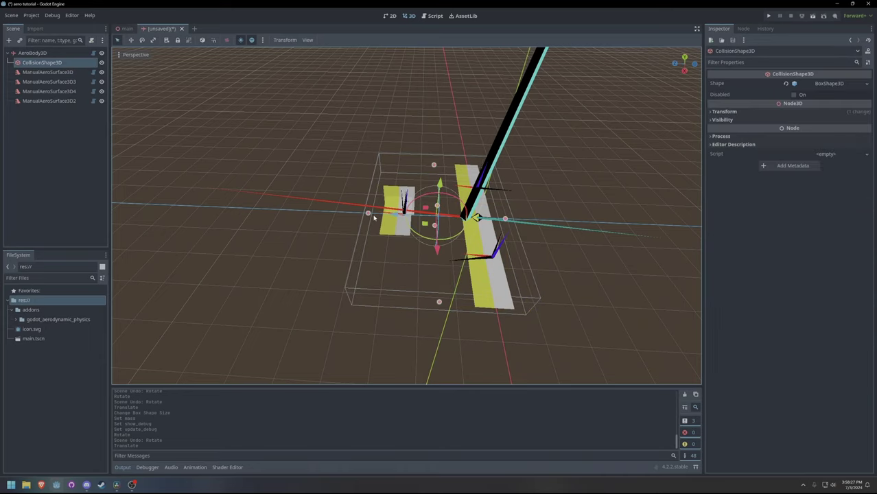
pyautogui.moveTo(373, 217); pyautogui.dragTo(380, 214)
# - Rename the four aero surfaces WingR, Elevator, Rudder and WingL according to their position on the aircraft
pyautogui.moveTo(605, 241); pyautogui.dragTo(474, 299, button='middle')
pyautogui.scroll(-7, 538, 217)
pyautogui.click(519, 338)
pyautogui.moveTo(519, 337); pyautogui.dragTo(594, 261, button='middle')
pyautogui.click(50, 72)
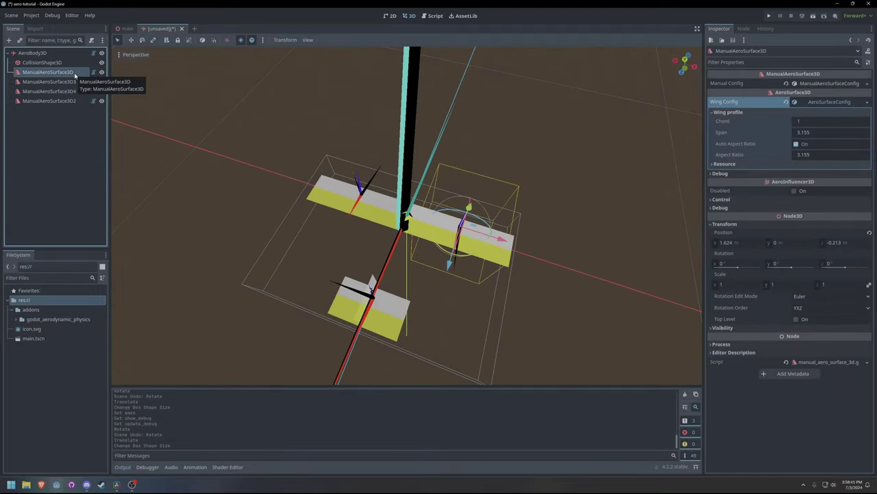
pyautogui.doubleClick(48, 82)
pyautogui.write('WingR')
pyautogui.press('Return')
pyautogui.click(48, 91)
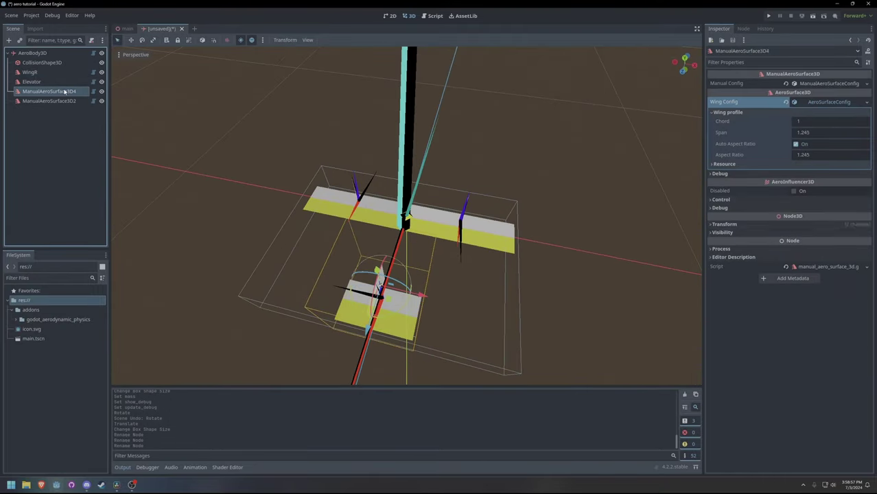
pyautogui.click(48, 101)
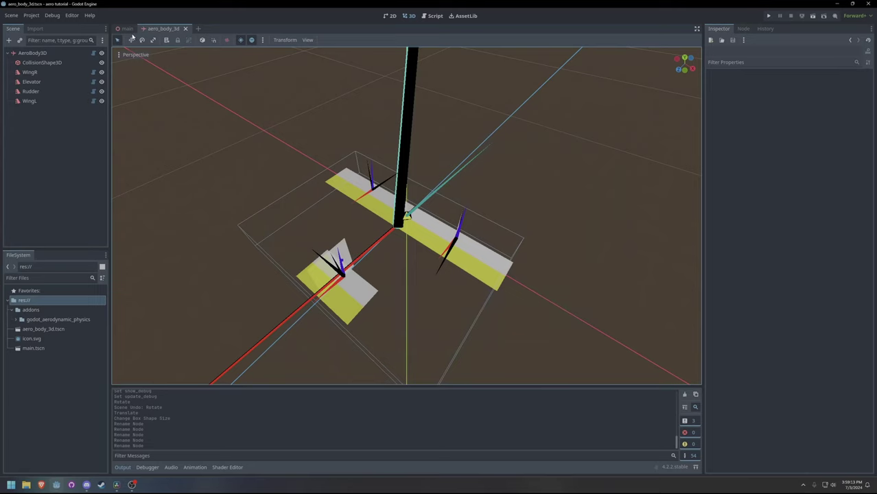
# - Add a CSGBox3D node as a child of WingR
pyautogui.click(34, 72)
pyautogui.rightClick(46, 77)
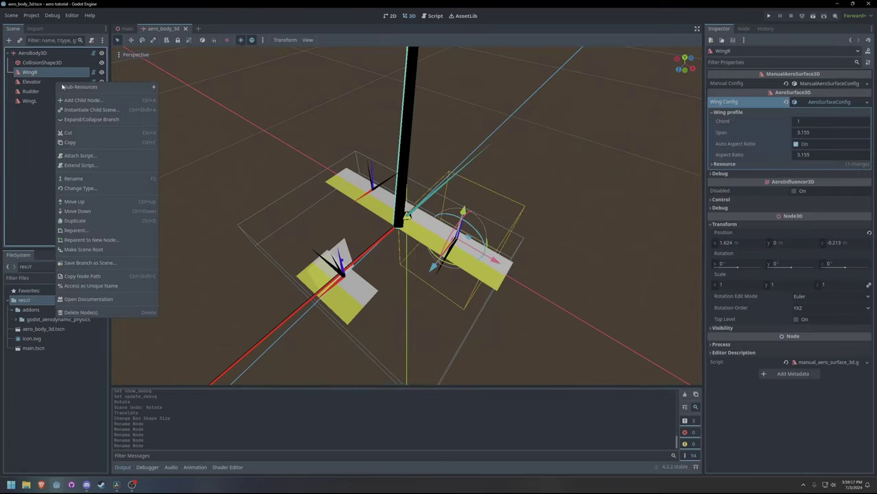
pyautogui.click(74, 101)
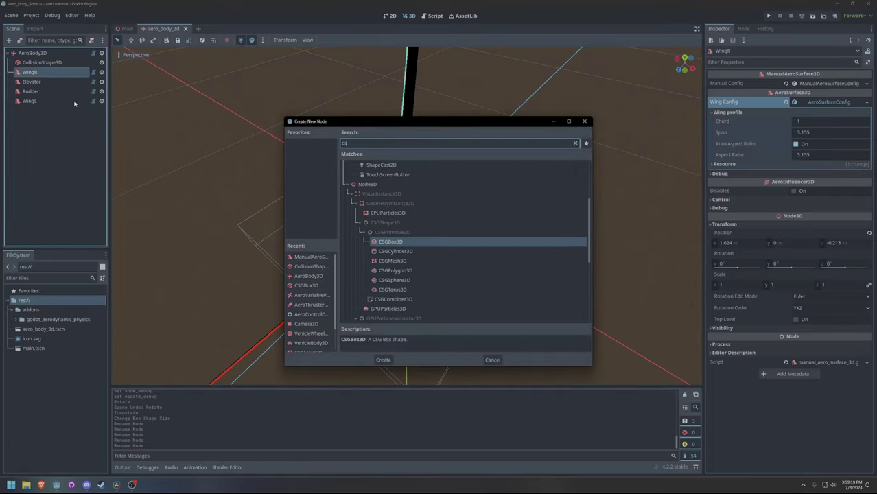
pyautogui.press('Return')
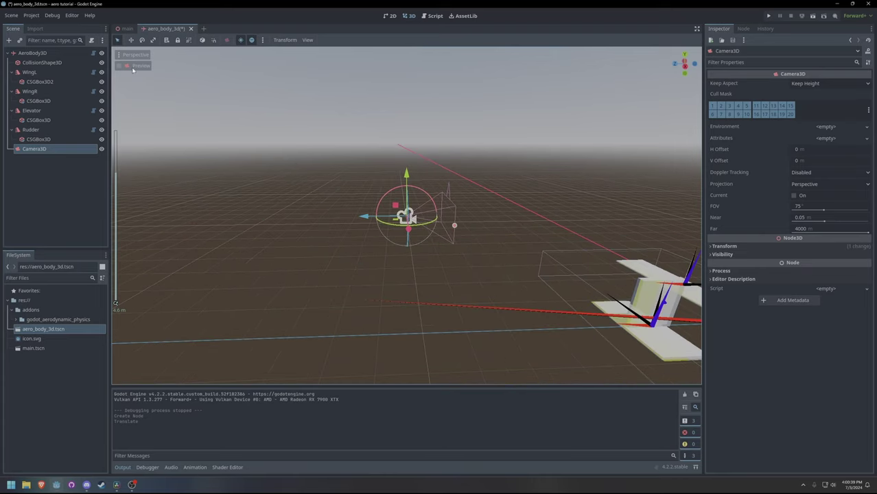
# - Preview the scene through the Camera3D
pyautogui.click(129, 66)
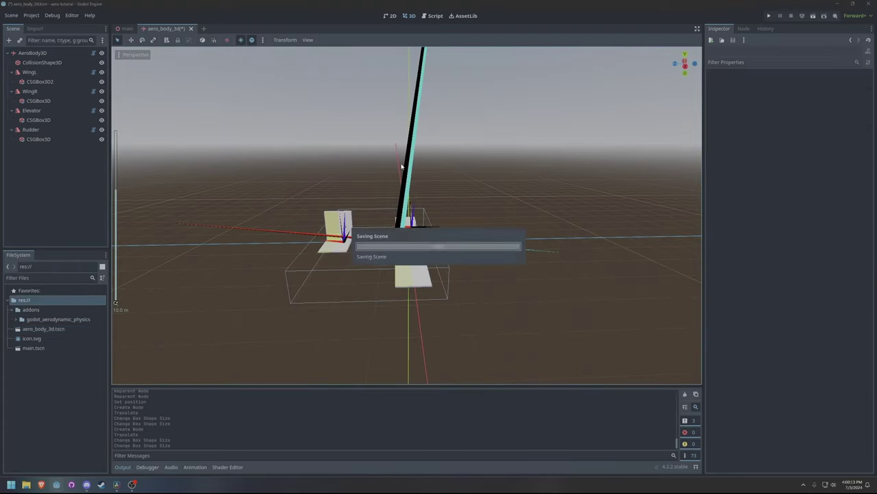
# - Save the aircraft scene and place an instance of aero_body_3d.tscn in the main scene
pyautogui.hotkey('ctrl', 's')
pyautogui.click(126, 28)
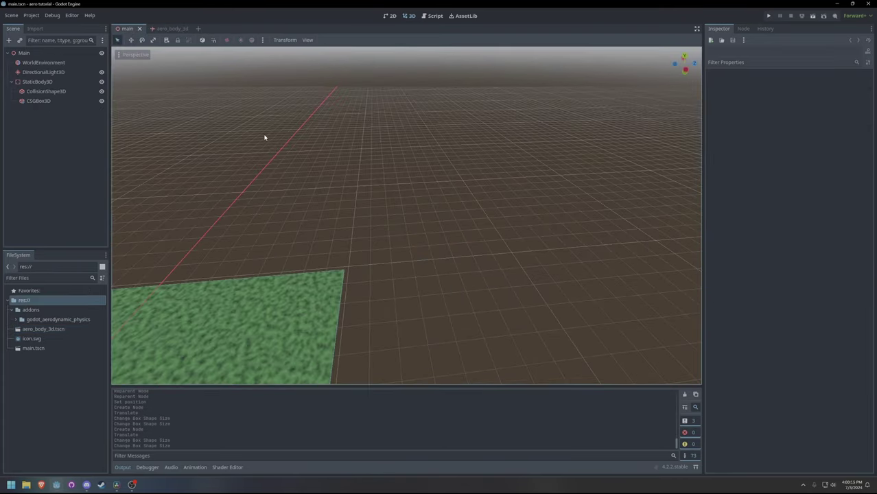
pyautogui.doubleClick(32, 52)
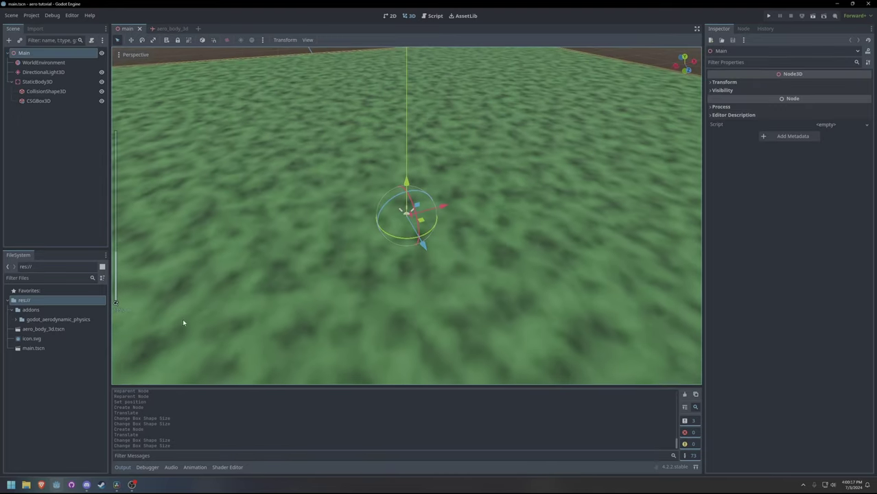
pyautogui.moveTo(44, 331); pyautogui.dragTo(434, 273)
pyautogui.doubleClick(35, 110)
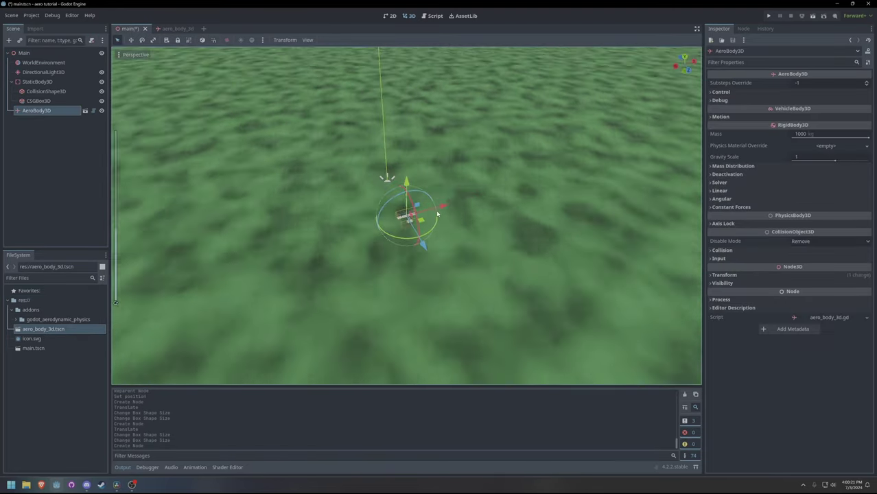
pyautogui.scroll(-5, 513, 224)
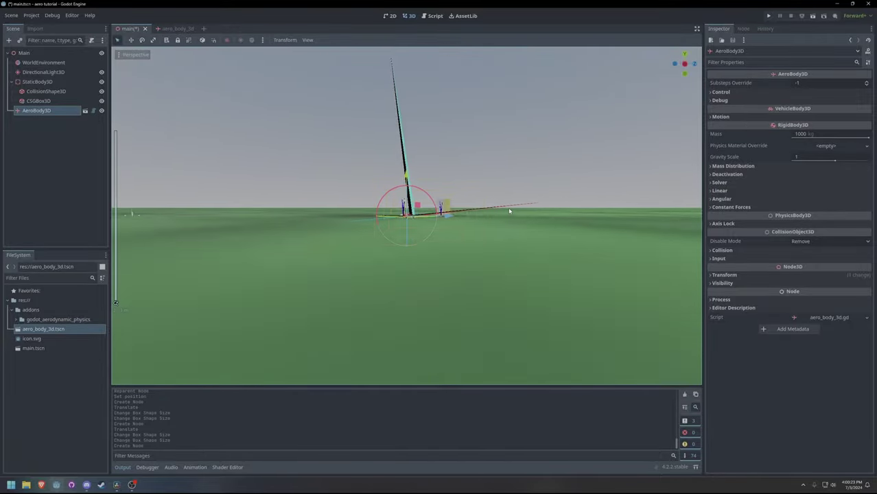
# - Raise the AeroBody3D instance high above the ground in the main scene
pyautogui.keyDown('shift'); pyautogui.moveTo(429, 207); pyautogui.dragTo(546, 104, button='middle'); pyautogui.keyUp('shift')
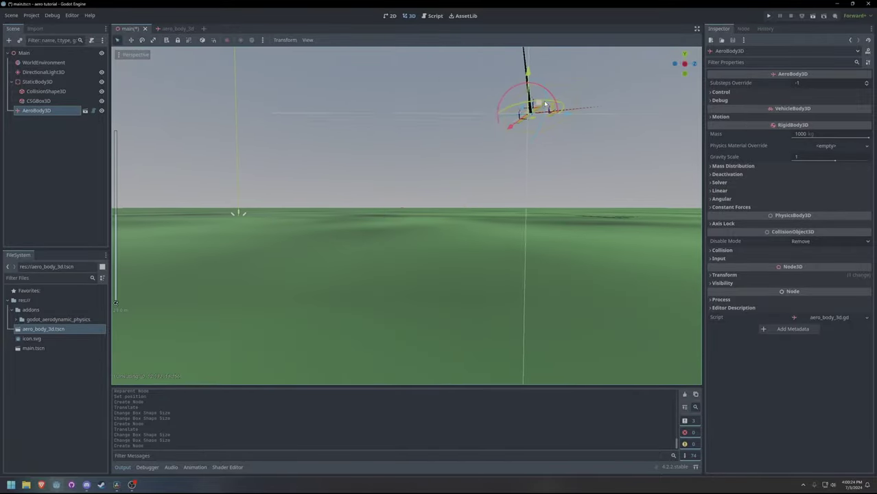
pyautogui.moveTo(546, 104); pyautogui.dragTo(613, 57)
pyautogui.press('f')
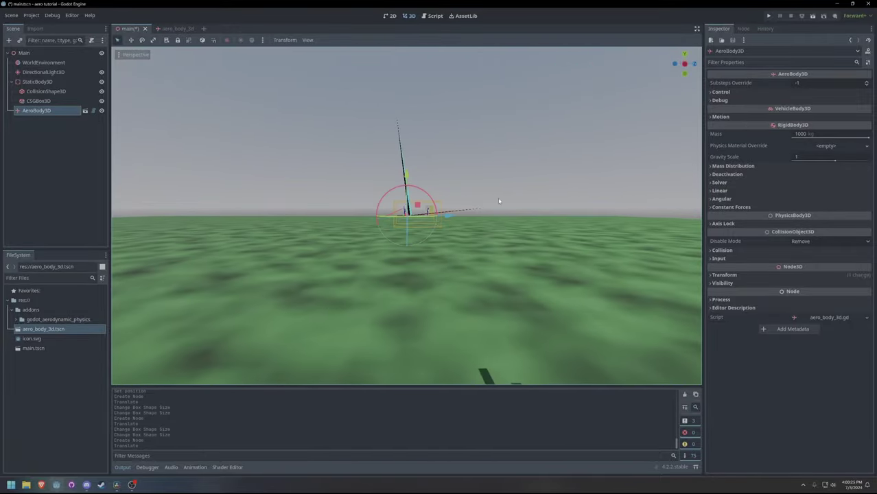
pyautogui.moveTo(421, 200); pyautogui.dragTo(539, 34)
pyautogui.keyDown('shift'); pyautogui.moveTo(539, 33); pyautogui.dragTo(439, 149, button='middle'); pyautogui.keyUp('shift')
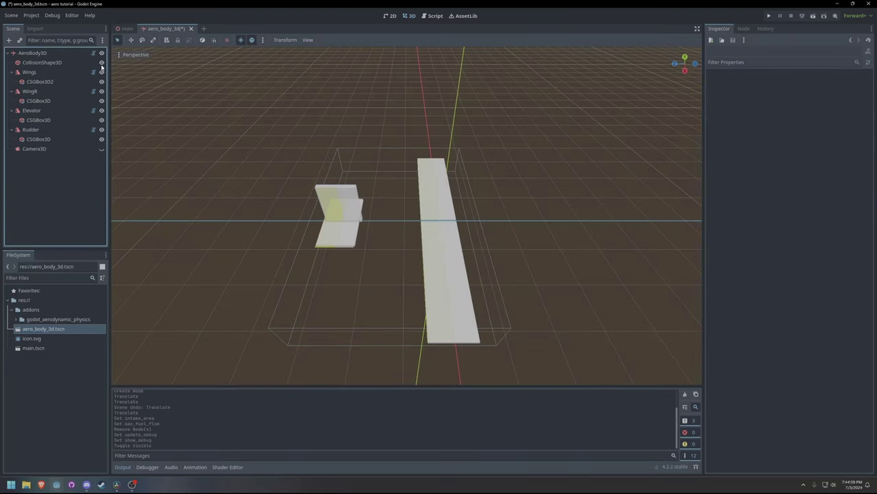
# - Hide the aircraft's CollisionShape3D and add an AeroControlComponent node as a child of AeroBody3D
pyautogui.click(101, 63)
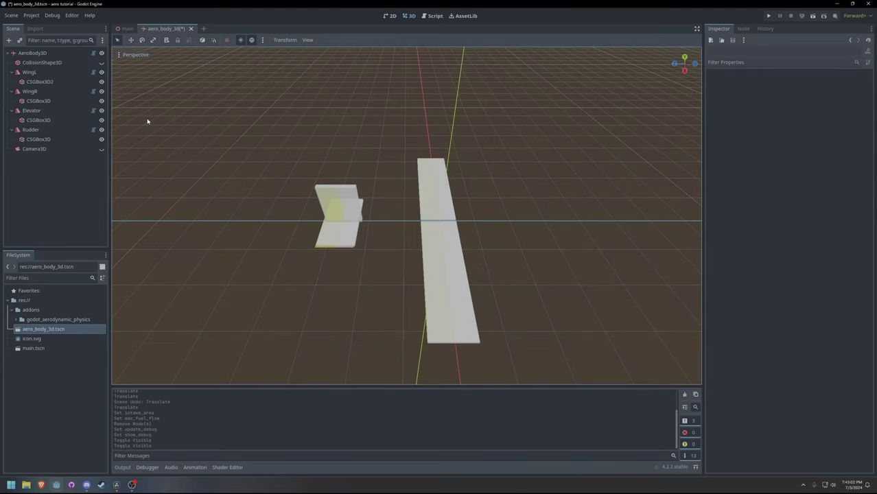
pyautogui.click(33, 53)
pyautogui.rightClick(39, 54)
pyautogui.click(72, 73)
pyautogui.write('aerocontrol')
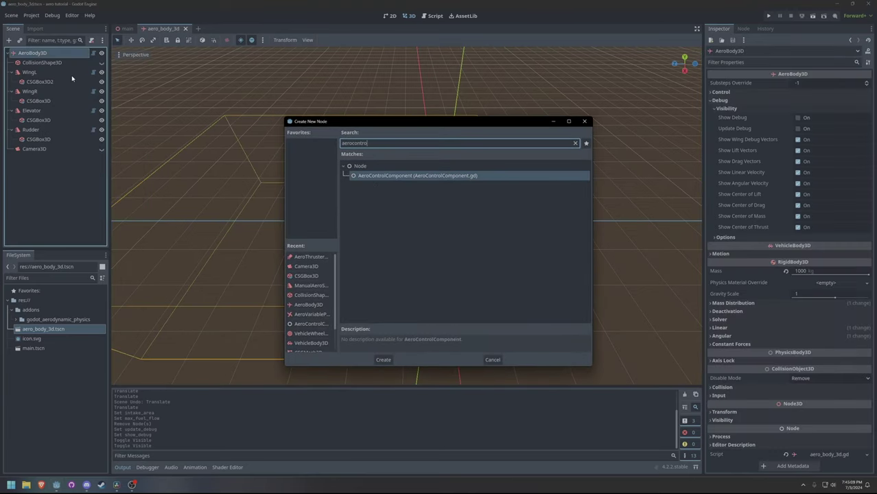
pyautogui.press('Return')
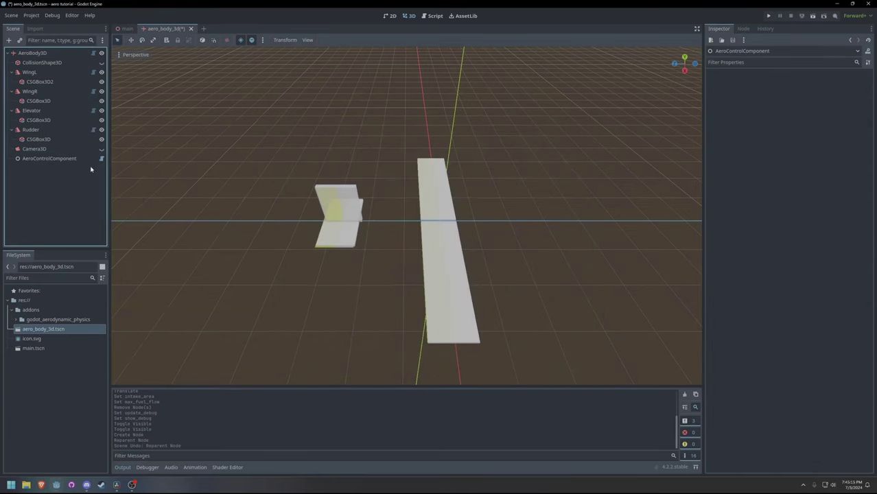
pyautogui.click(62, 159)
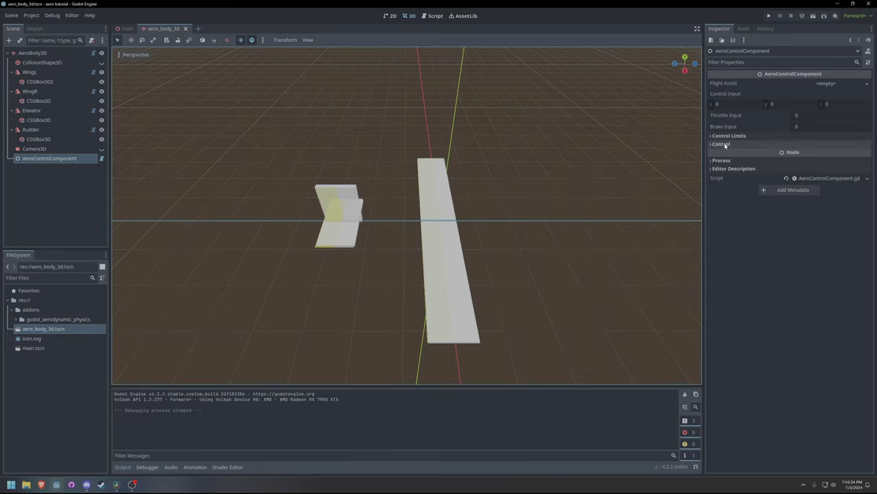
# - Set WingL's Max Actuation X to 0.1 and its Roll Contribution X to -1
pyautogui.click(45, 73)
pyautogui.press('f')
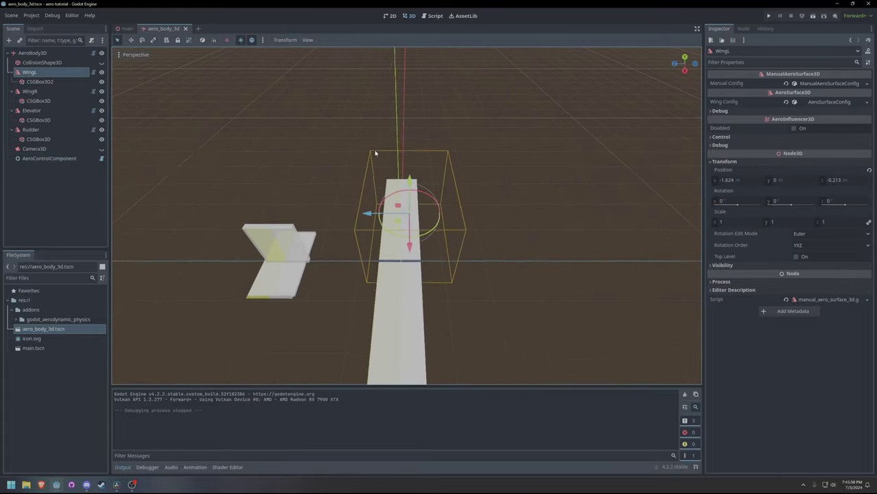
pyautogui.click(761, 137)
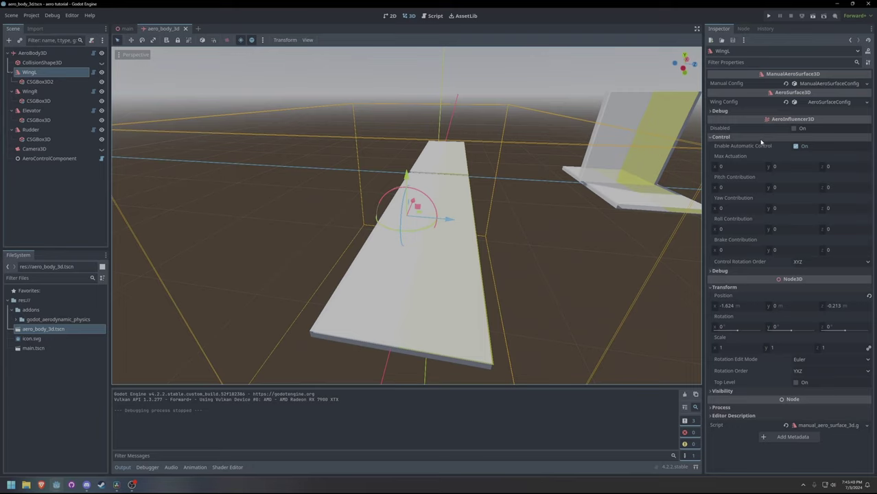
pyautogui.click(731, 166)
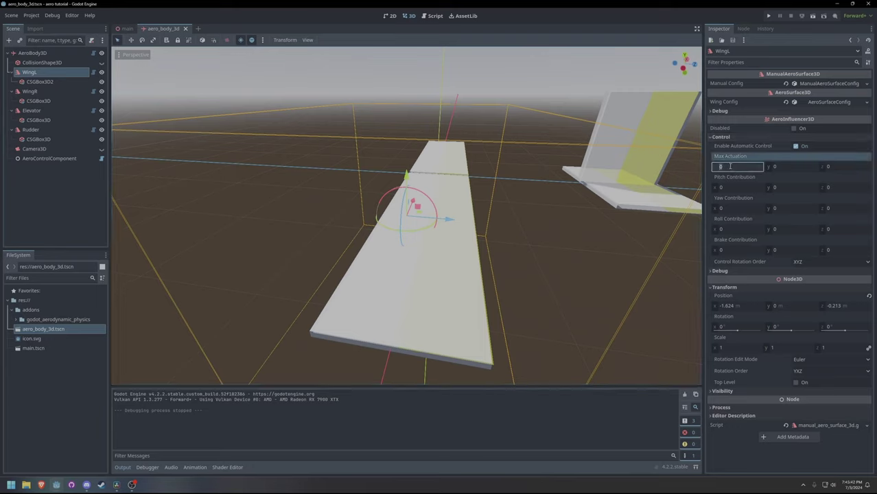
pyautogui.write('0.1')
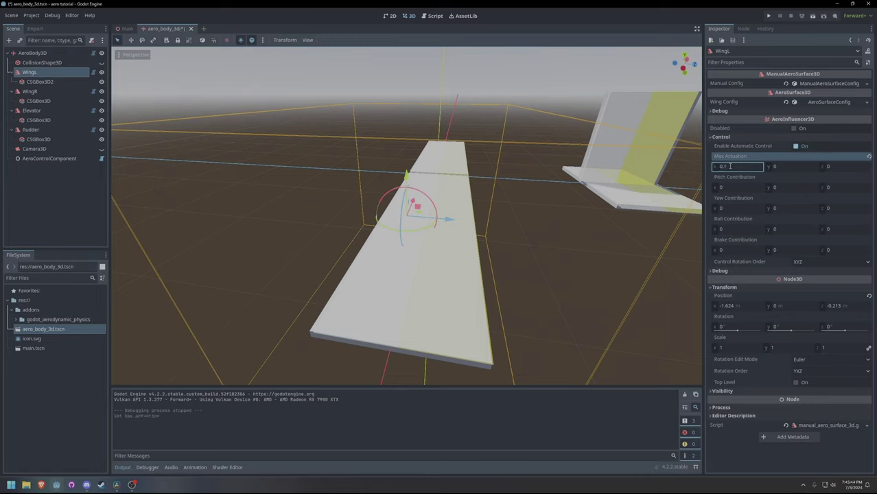
pyautogui.click(735, 229)
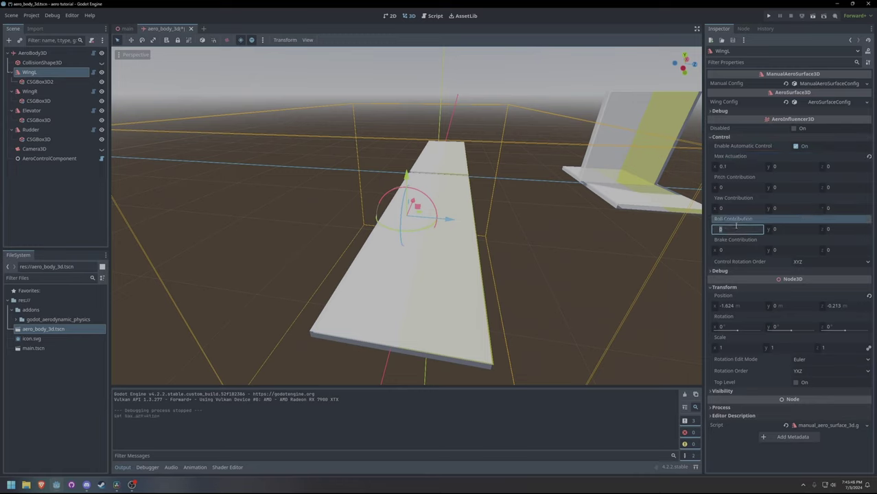
pyautogui.write('-1')
pyautogui.press('Return')
# - Set WingR's Max Actuation X to 0.1 and give it a roll contribution
pyautogui.click(43, 91)
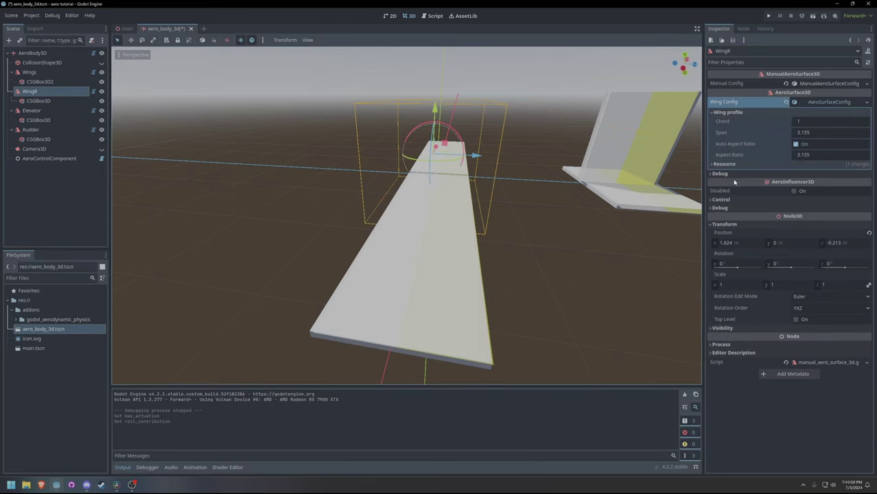
pyautogui.click(810, 103)
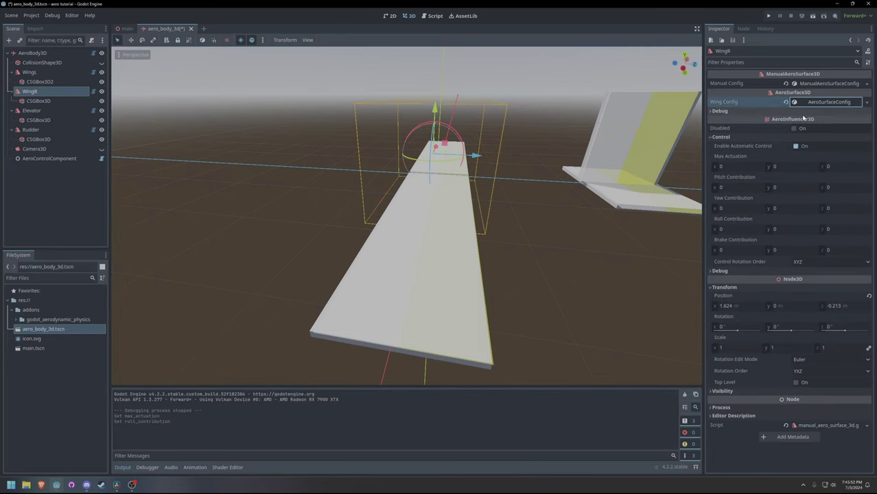
pyautogui.click(741, 170)
pyautogui.click(741, 170)
pyautogui.write('.1')
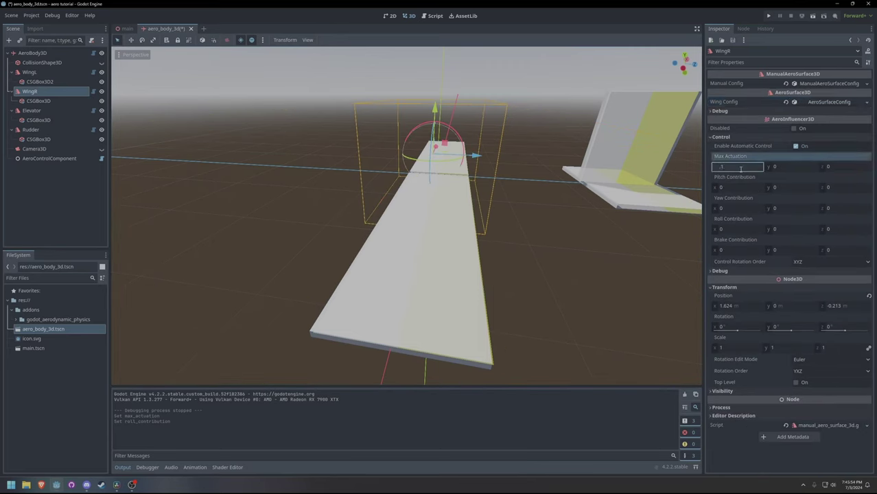
pyautogui.press('Return')
# - Set the Elevator's Max Actuation X to 0.2 and its Pitch Contribution X to -1
pyautogui.click(31, 110)
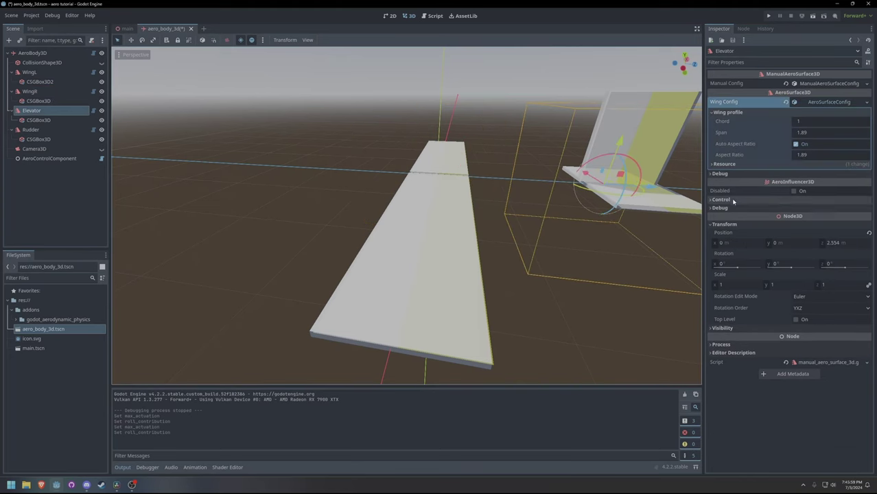
pyautogui.click(740, 229)
pyautogui.write('.1')
pyautogui.press('Return')
pyautogui.click(740, 250)
pyautogui.write('-1')
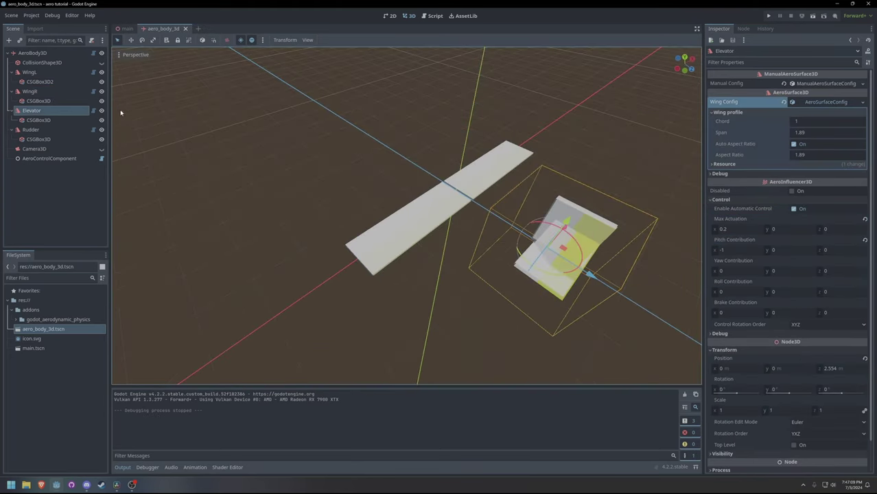
# - Examine the AeroControlComponent's yaw bindings and the action names defined in the project's Input Map
pyautogui.click(69, 159)
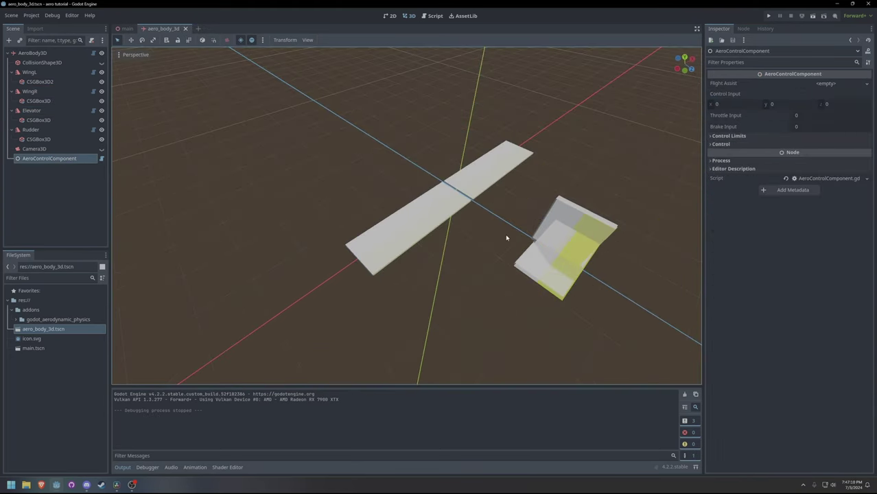
pyautogui.click(742, 145)
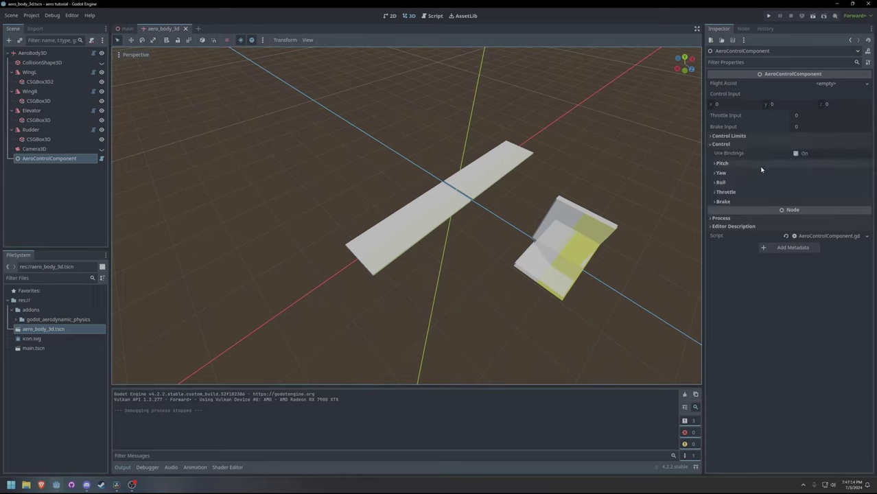
pyautogui.click(741, 173)
pyautogui.click(821, 194)
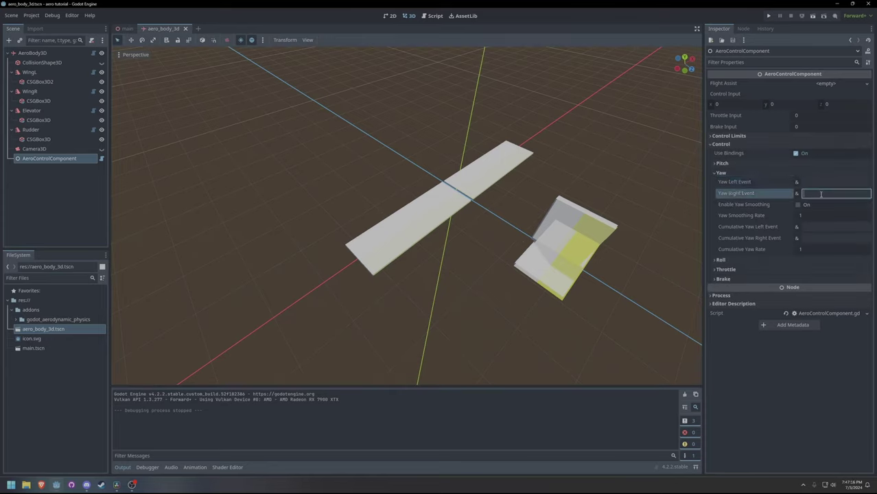
pyautogui.click(31, 15)
pyautogui.click(48, 26)
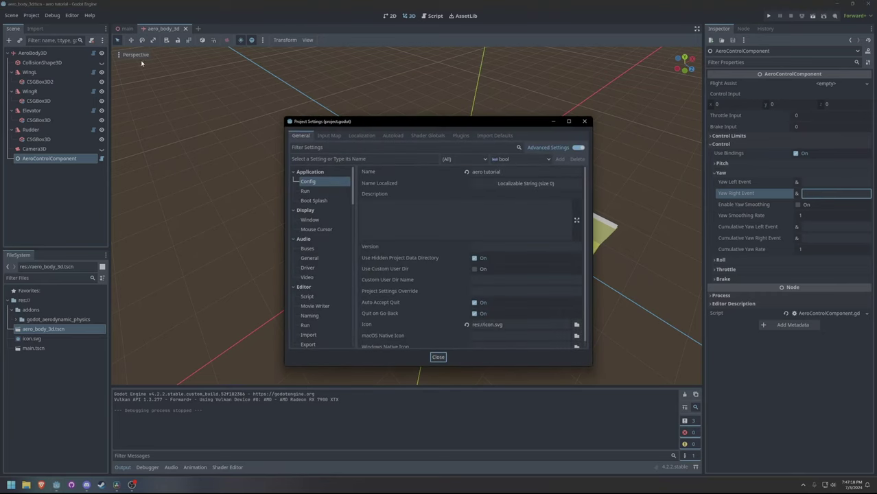
pyautogui.click(329, 136)
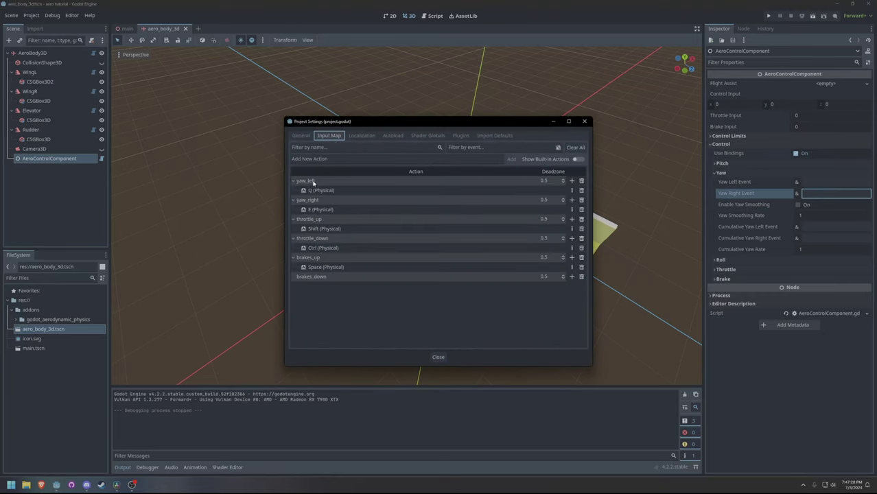
pyautogui.click(585, 122)
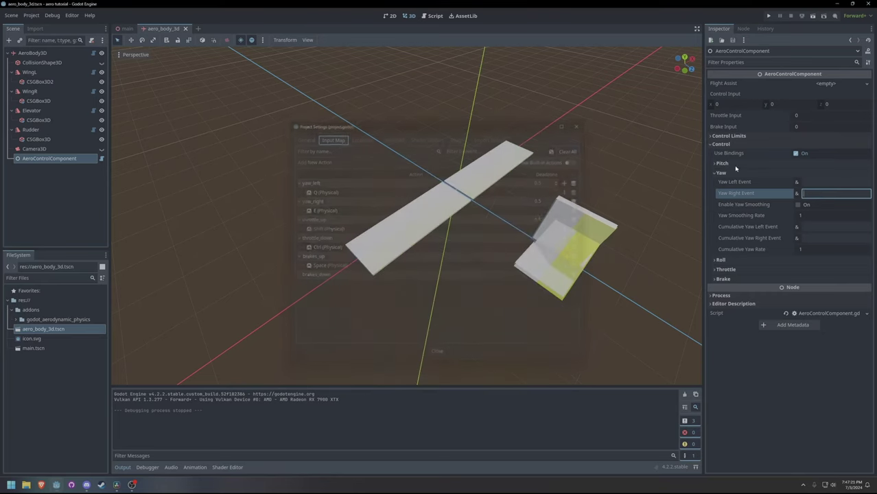
# - Set the AeroControlComponent's Yaw Left Event to yaw_left and Yaw Right Event to yaw_right, and save the scene
pyautogui.click(819, 183)
pyautogui.write('yaw_left')
pyautogui.press('Tab')
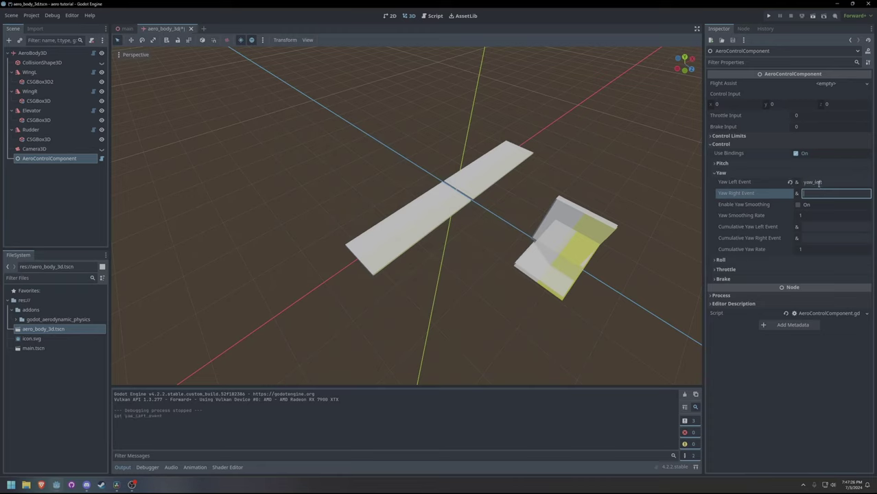
pyautogui.write('yaw_right')
pyautogui.press('Return')
pyautogui.hotkey('ctrl', 's')
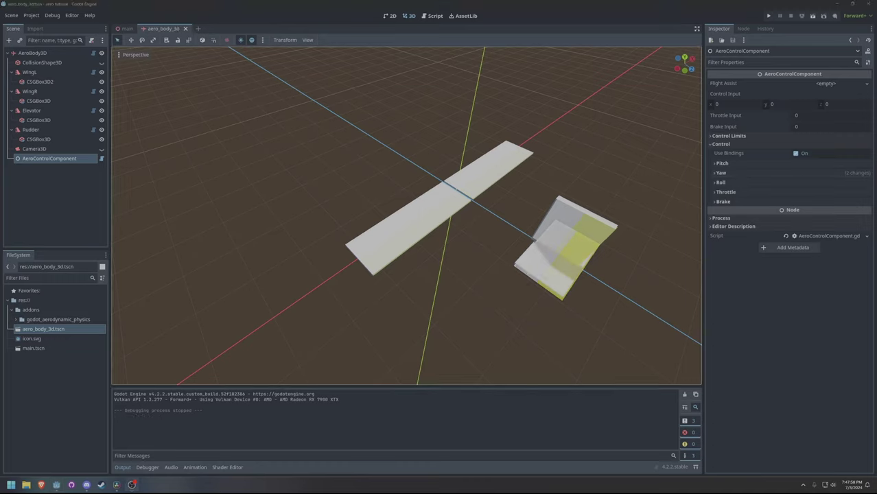
# - Add an AeroThrusterComponent node as a child of AeroBody3D
pyautogui.rightClick(53, 53)
pyautogui.click(82, 71)
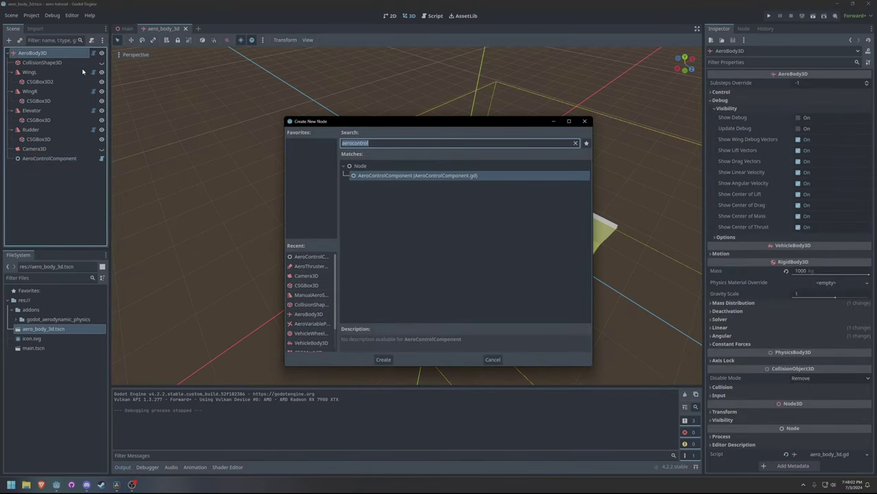
pyautogui.press('BackSpace')
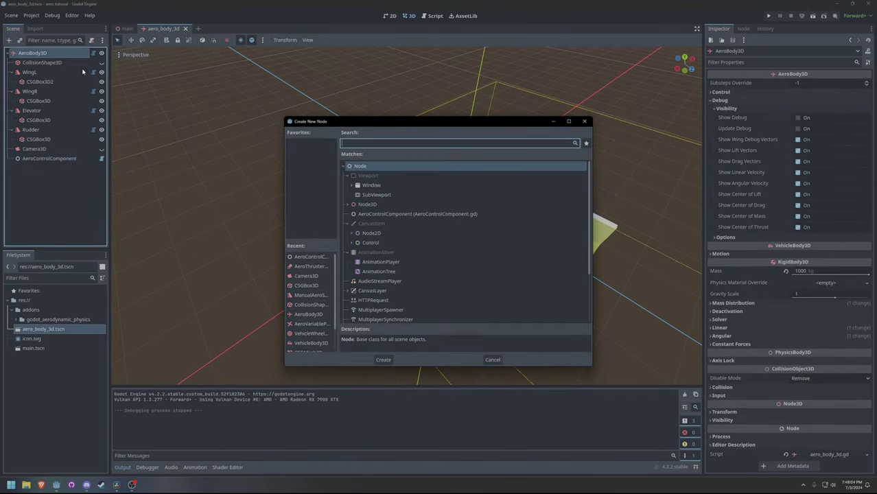
pyautogui.write('thrust')
pyautogui.press('Return')
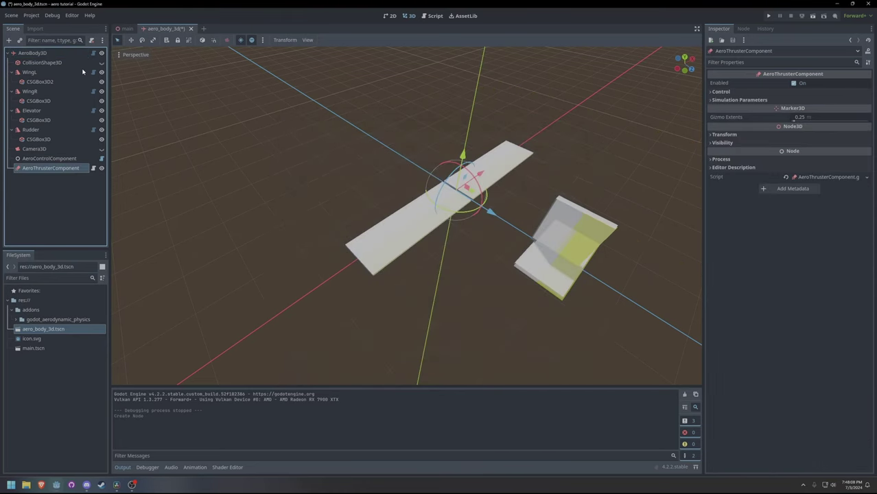
# - Set the thruster's Intake Area to 0.1 and its Max Fuel Flow to 0.05
pyautogui.click(732, 92)
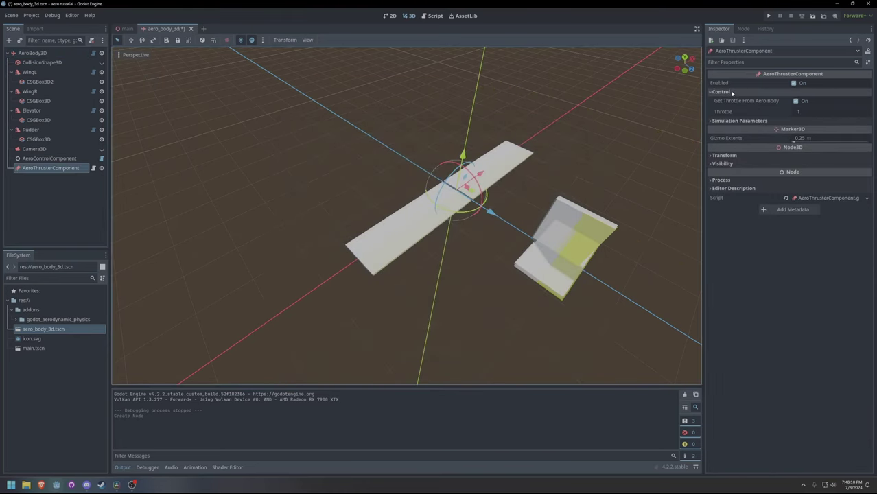
pyautogui.click(732, 92)
pyautogui.click(732, 100)
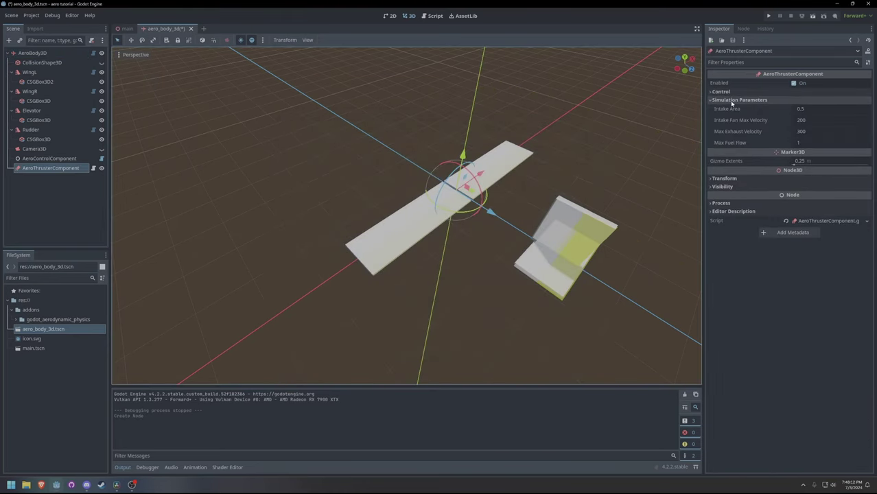
pyautogui.click(802, 110)
pyautogui.write('0.1')
pyautogui.press('Return')
pyautogui.moveTo(812, 146); pyautogui.dragTo(817, 145)
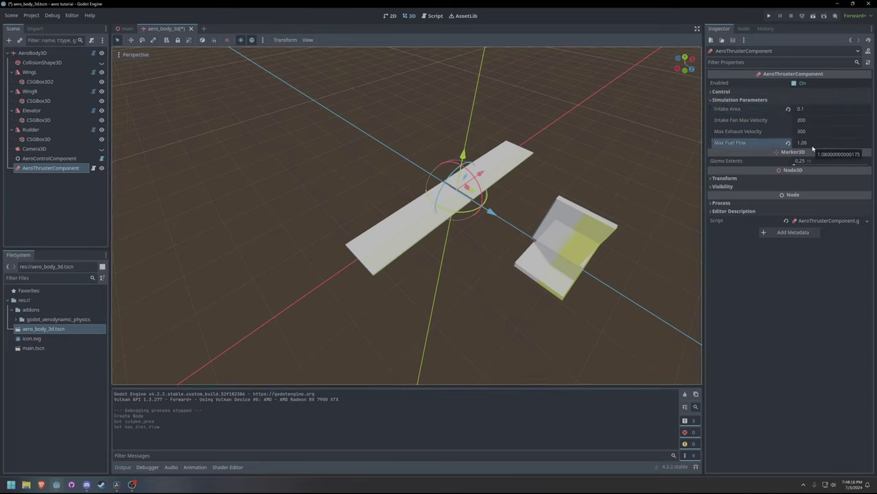
pyautogui.click(813, 145)
pyautogui.write('0.05')
pyautogui.press('Return')
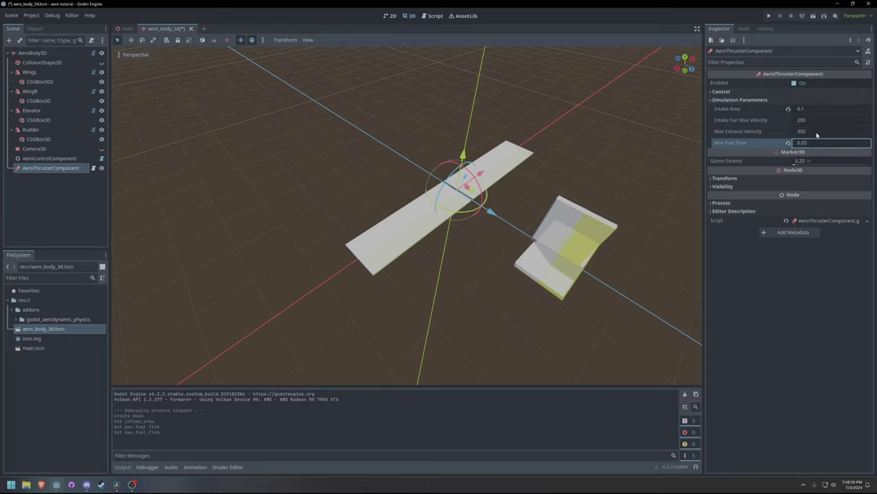
# - Set the thruster's Max Exhaust Velocity to 500 and save the scene
pyautogui.click(817, 132)
pyautogui.write('500')
pyautogui.press('Return')
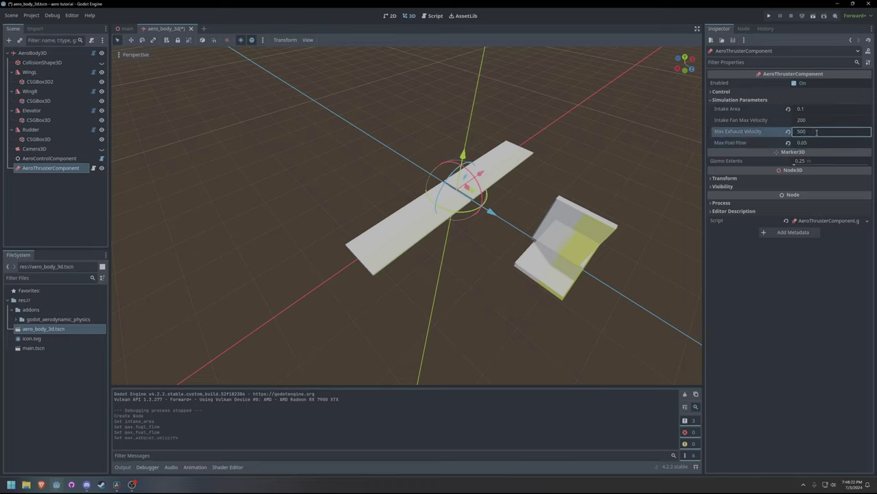
pyautogui.hotkey('ctrl', 's')
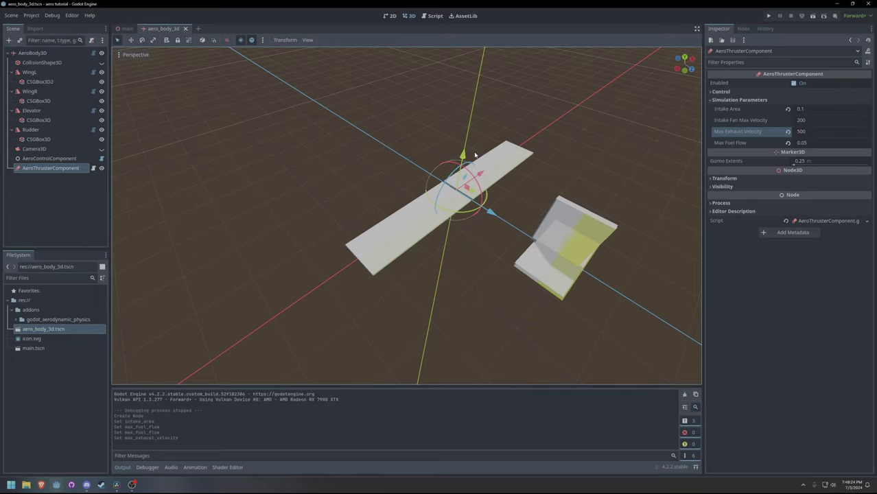
# - Move the AeroThrusterComponent forward along the aircraft's centre line to the front edge of the wings
pyautogui.press('f')
pyautogui.scroll(12, 474, 165)
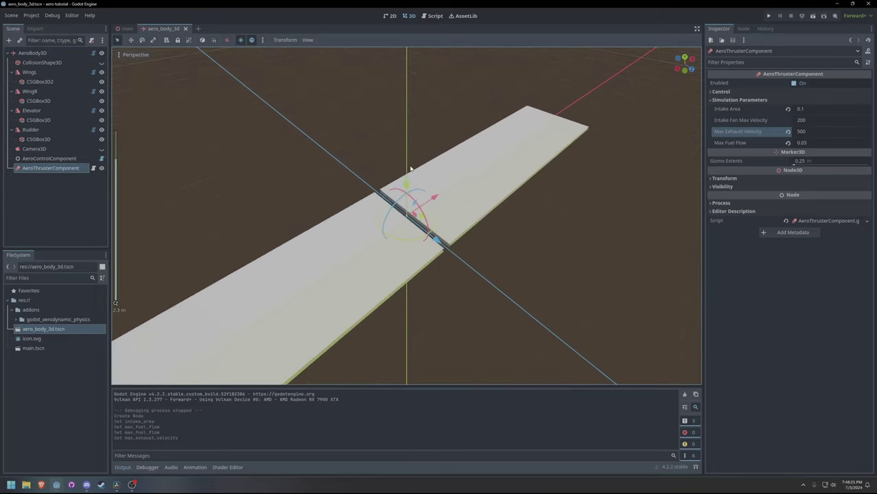
pyautogui.moveTo(376, 199); pyautogui.dragTo(464, 206, button='middle')
pyautogui.moveTo(448, 210); pyautogui.dragTo(329, 226)
pyautogui.press('f')
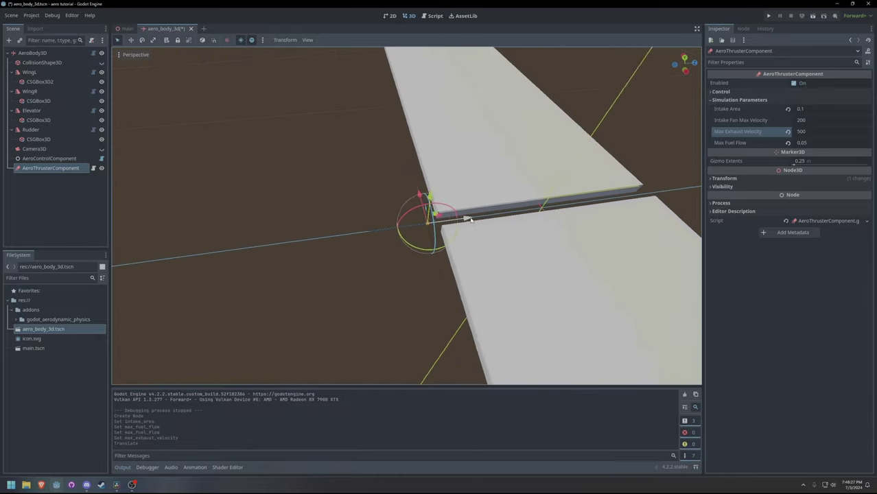
# - Raise the thruster slightly above the front of the wings and adjust its placement
pyautogui.moveTo(407, 189); pyautogui.dragTo(405, 124)
pyautogui.scroll(-6, 371, 108)
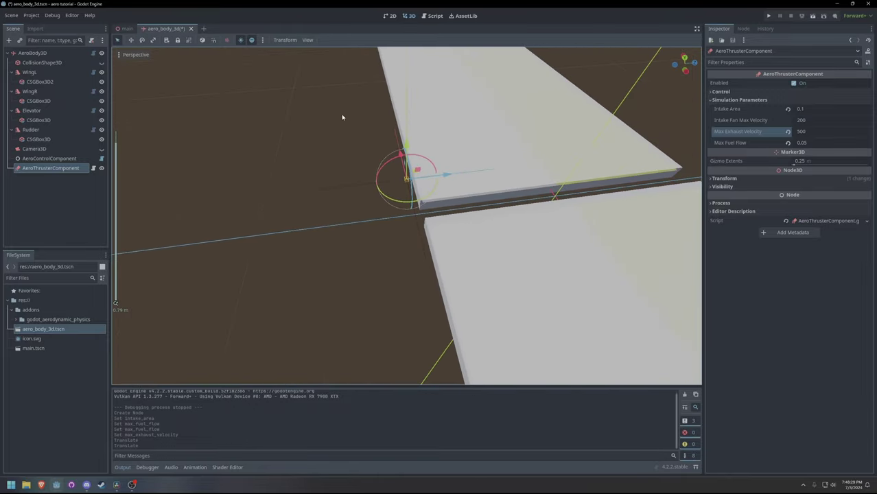
pyautogui.click(343, 116)
pyautogui.click(408, 180)
pyautogui.moveTo(418, 170); pyautogui.dragTo(489, 127)
pyautogui.click(295, 141)
pyautogui.moveTo(463, 143); pyautogui.dragTo(406, 143, button='middle')
pyautogui.scroll(-8, 408, 147)
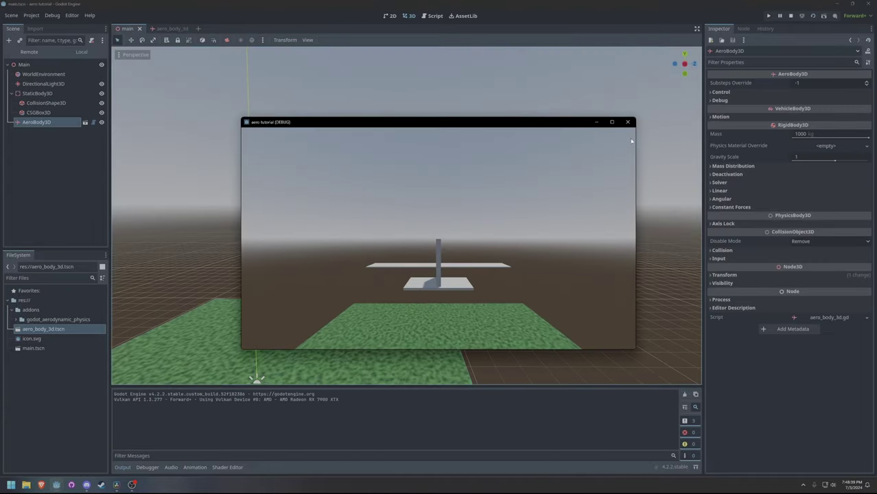
# - Close the running game and show the AeroThrusterComponent's Control properties in the aero_body_3d scene
pyautogui.click(628, 122)
pyautogui.click(167, 28)
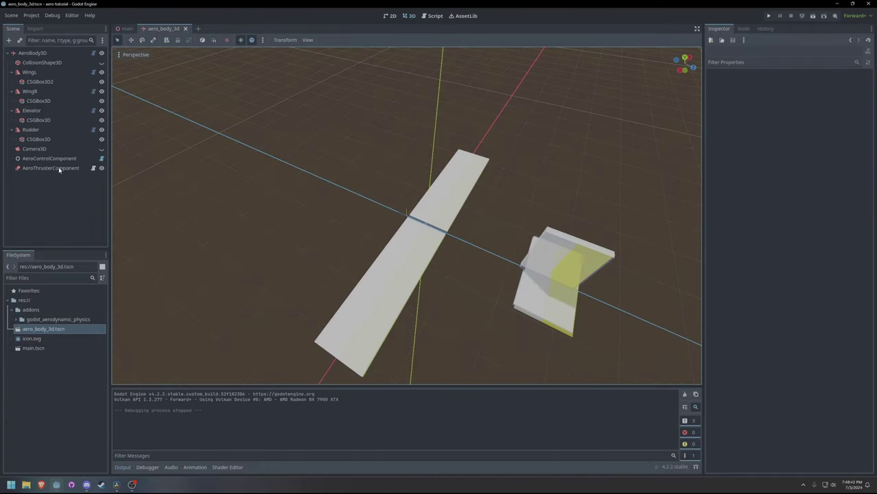
pyautogui.click(59, 168)
pyautogui.click(756, 92)
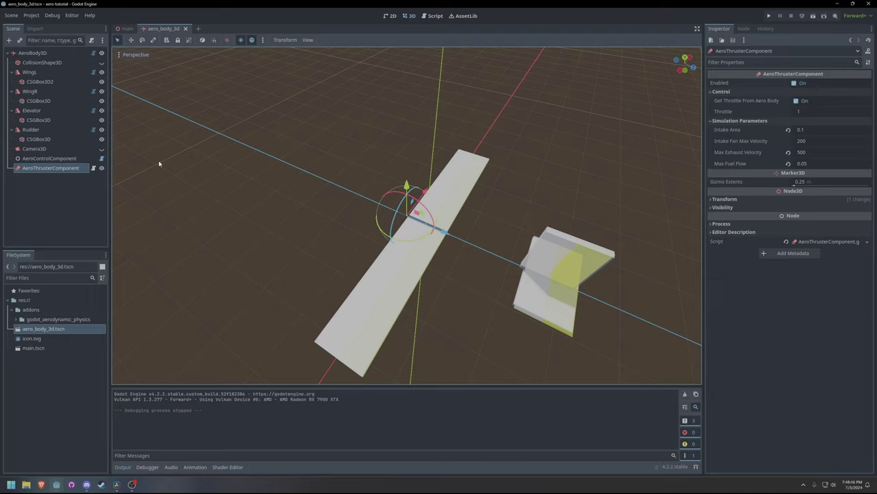
# - Show the AeroControlComponent's Throttle properties and look up the throttle action names in the project's Input Map
pyautogui.press('Up')
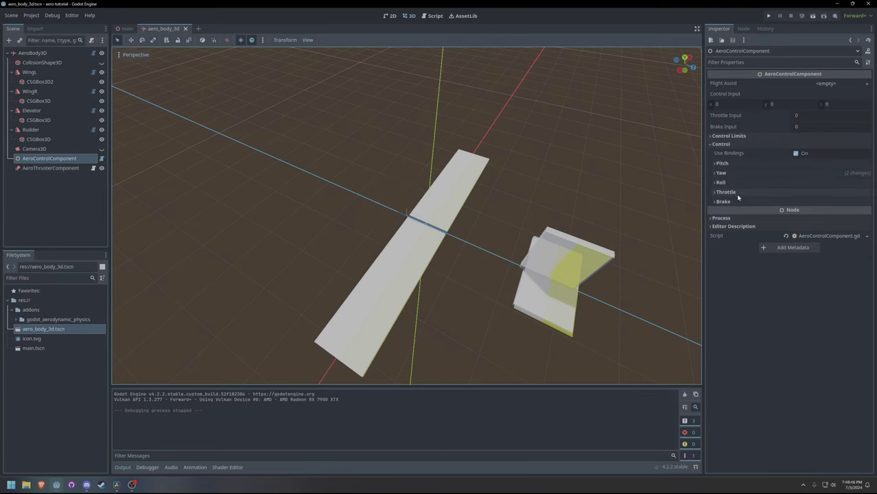
pyautogui.click(739, 198)
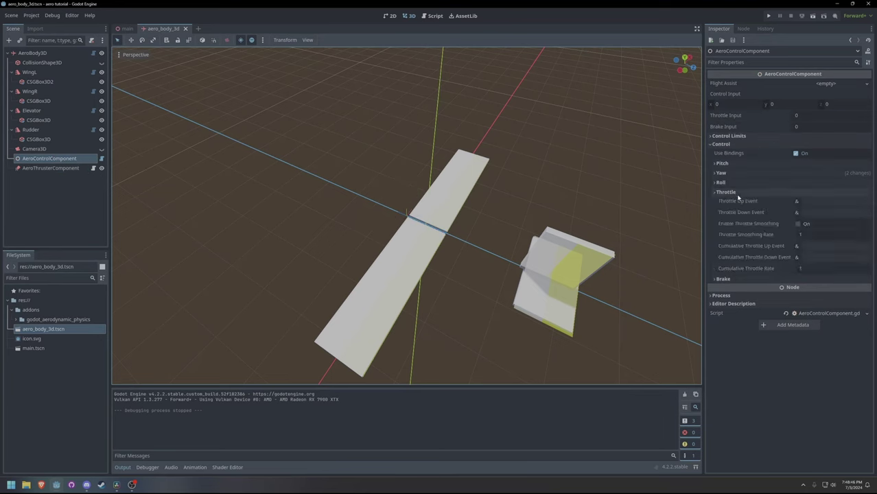
pyautogui.click(31, 15)
pyautogui.click(48, 26)
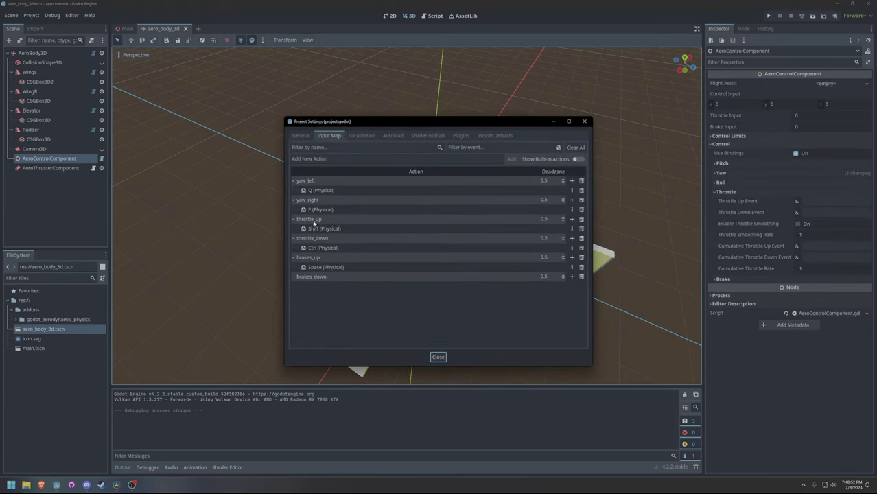
pyautogui.click(438, 357)
# - Try throttle_up as the AeroControlComponent's Throttle Up Event and throttle_down as its Throttle Down Event
pyautogui.click(830, 203)
pyautogui.write('throttle_up')
pyautogui.press('Tab')
pyautogui.write('thro')
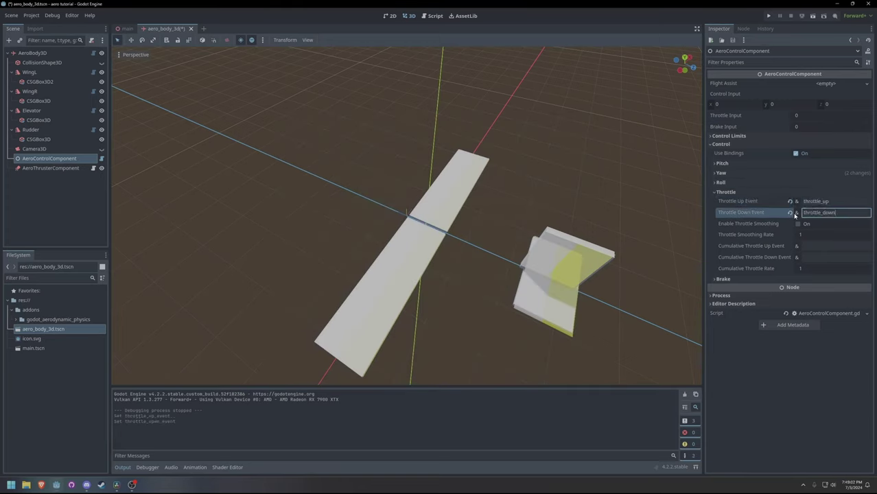
pyautogui.press('Return')
# - Set the Cumulative Throttle Up Event to throttle_up and the Cumulative Throttle Down Event to throttle_down, leaving the plain throttle events empty
pyautogui.click(813, 246)
pyautogui.write('throttle_up')
pyautogui.press('Tab')
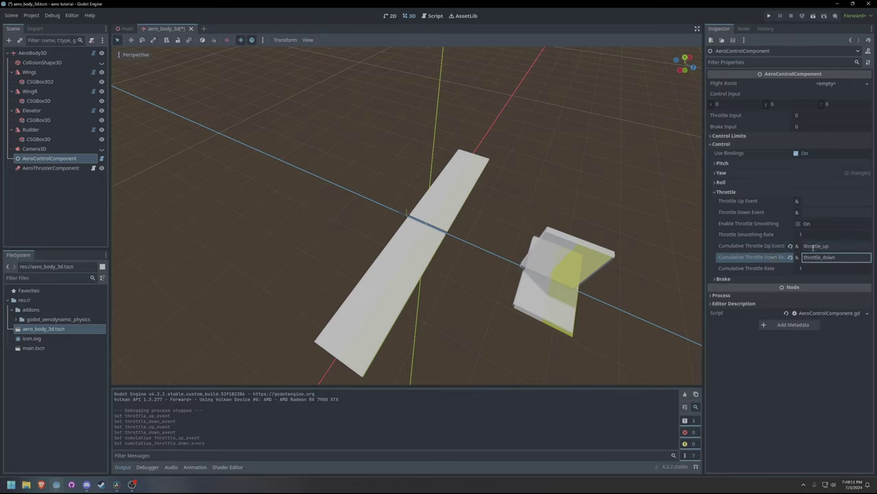
# - Set the AeroControlComponent's Cumulative Throttle Rate to 0.5
pyautogui.click(578, 203)
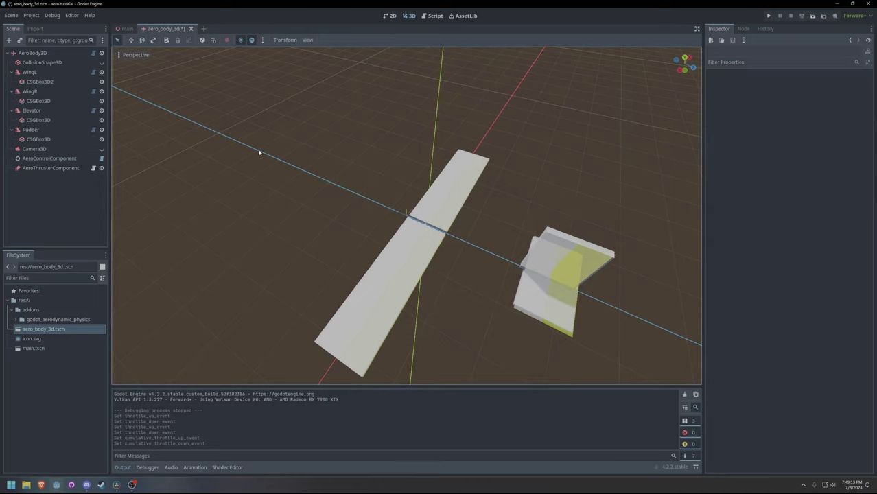
pyautogui.click(66, 159)
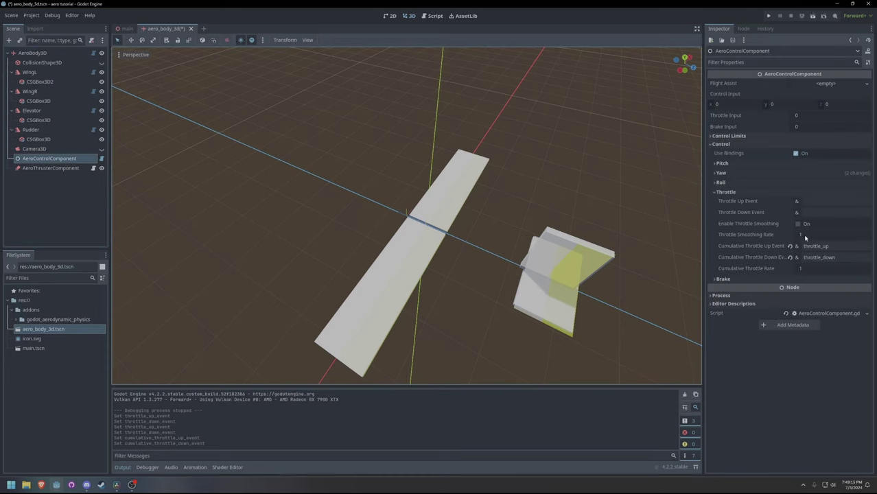
pyautogui.click(816, 269)
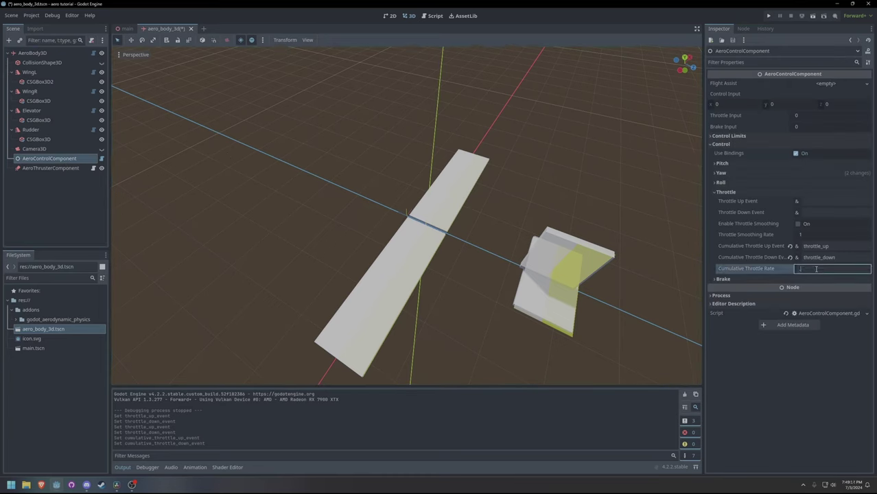
pyautogui.write('0.5')
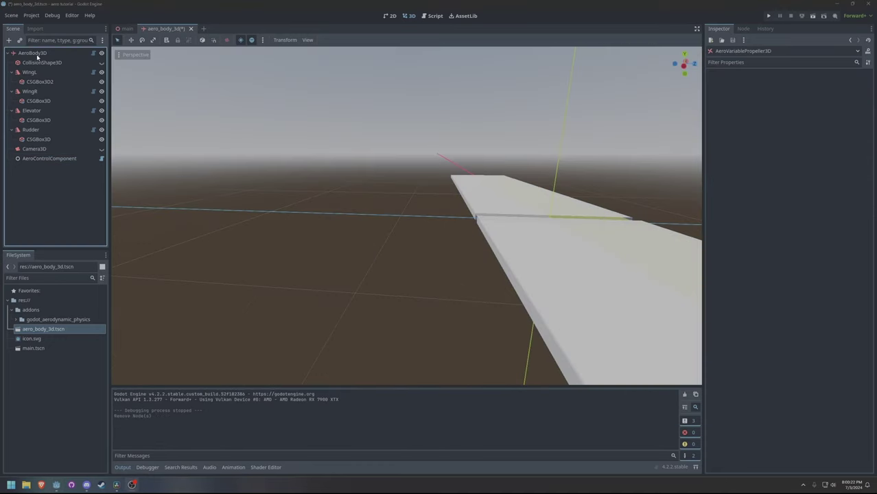
# - Add an AeroVariablePropeller3D node as a child of AeroBody3D
pyautogui.click(37, 55)
pyautogui.rightClick(41, 55)
pyautogui.click(49, 62)
pyautogui.write('aerovariab')
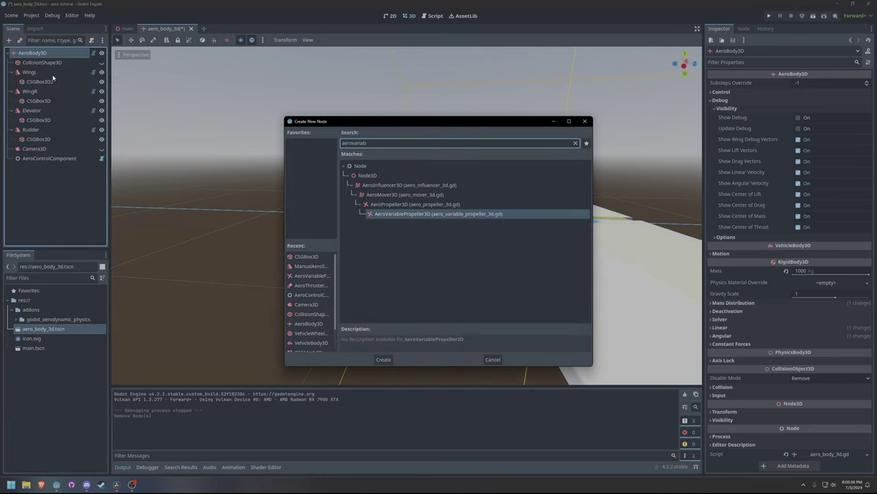
pyautogui.press('Return')
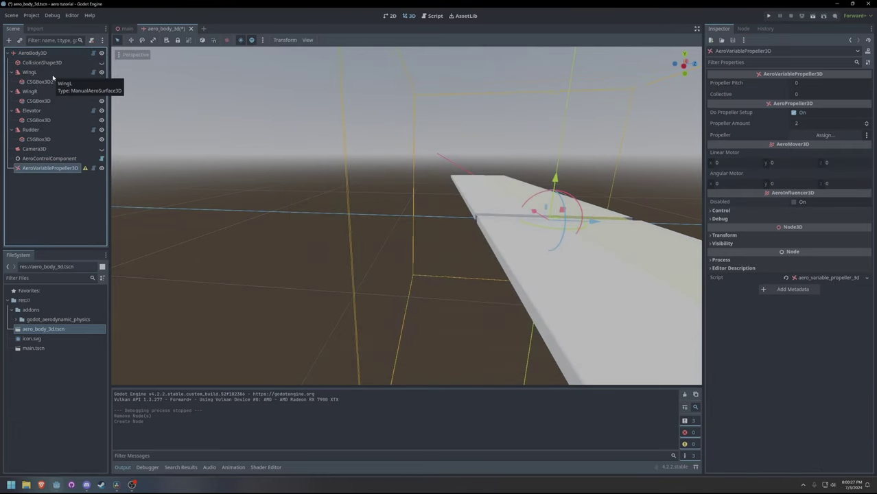
# - Move the AeroVariablePropeller3D forward along the aircraft's centre line to just ahead of the wings
pyautogui.press('f')
pyautogui.scroll(4, 407, 192)
pyautogui.moveTo(416, 191); pyautogui.dragTo(432, 206, button='middle')
pyautogui.moveTo(432, 206); pyautogui.dragTo(295, 209)
pyautogui.press('f')
pyautogui.moveTo(330, 240); pyautogui.dragTo(300, 225, button='middle')
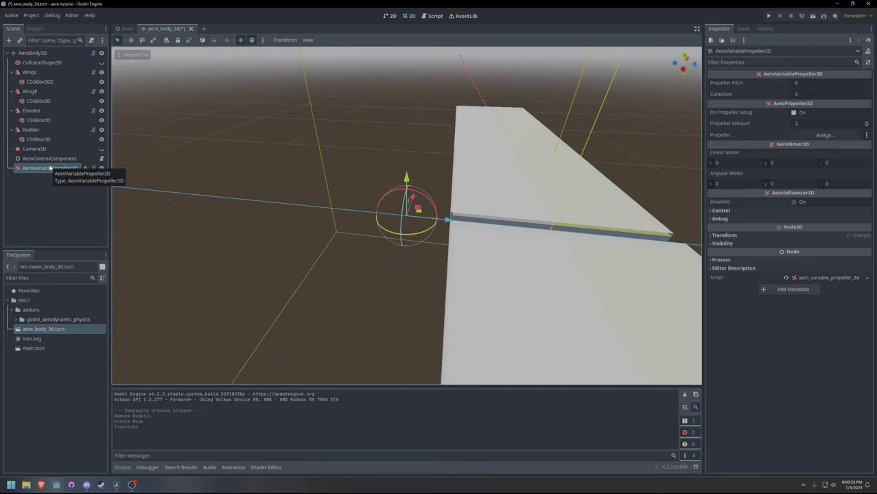
# - Read the propeller's configuration warning and add a ManualAeroSurface3D node as a child of AeroVariablePropeller3D
pyautogui.click(85, 168)
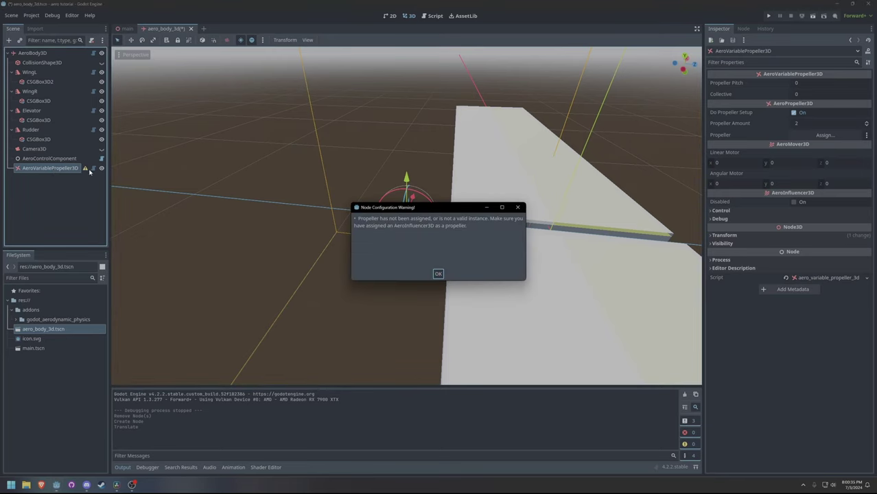
pyautogui.click(517, 208)
pyautogui.rightClick(50, 170)
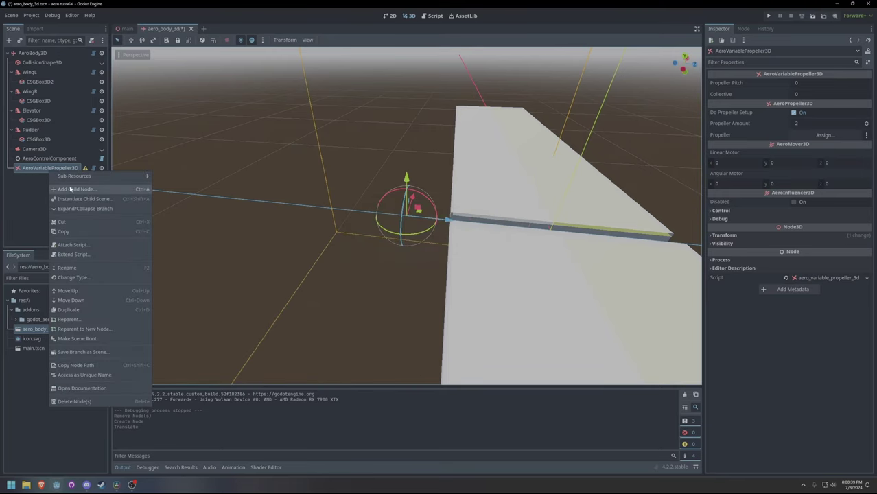
pyautogui.click(70, 189)
pyautogui.write('manual')
pyautogui.press('Return')
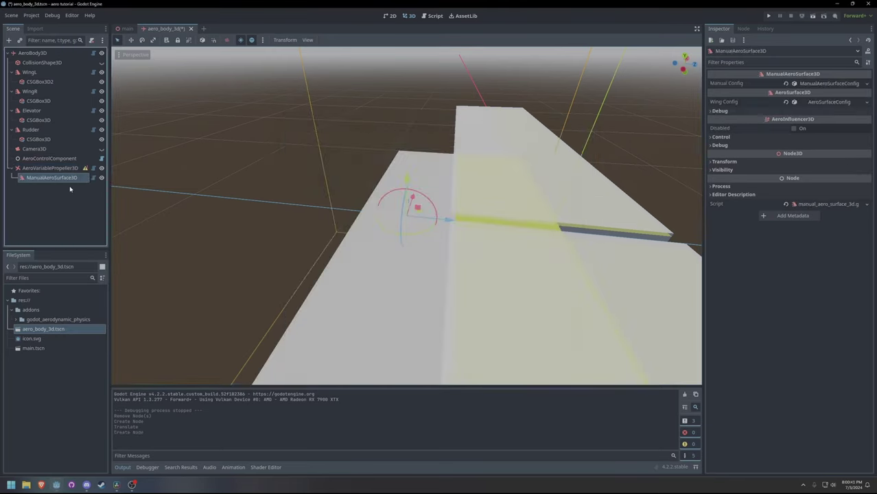
# - Set the ManualAeroSurface3D's Chord to 0.25 and Span to 1, and shift it sideways so its inner end meets the propeller's centre
pyautogui.scroll(-7, 221, 233)
pyautogui.moveTo(473, 214); pyautogui.dragTo(326, 256, button='middle')
pyautogui.click(810, 102)
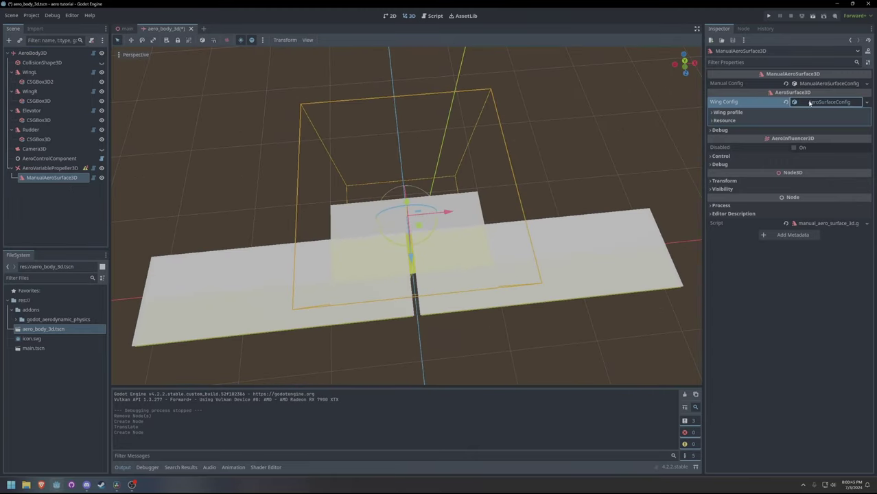
pyautogui.click(811, 112)
pyautogui.click(812, 122)
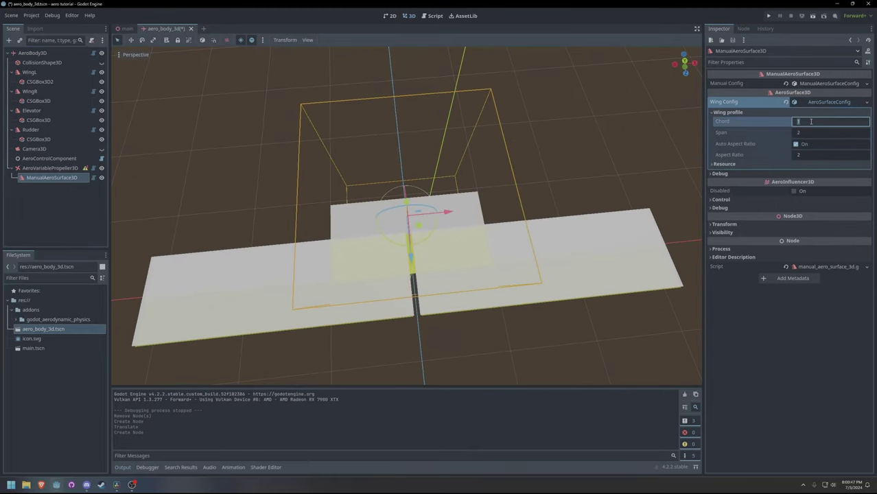
pyautogui.write('.25')
pyautogui.press('Tab')
pyautogui.write('1')
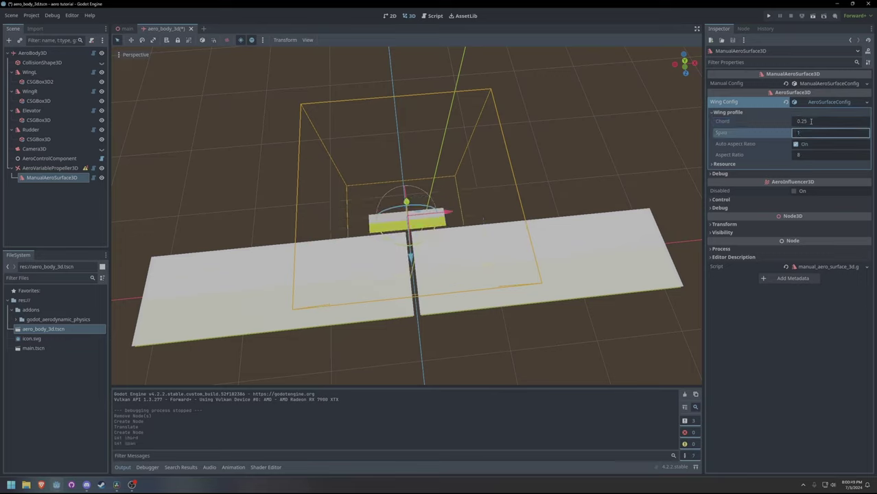
pyautogui.press('Return')
pyautogui.moveTo(449, 214); pyautogui.dragTo(494, 212)
pyautogui.click(280, 191)
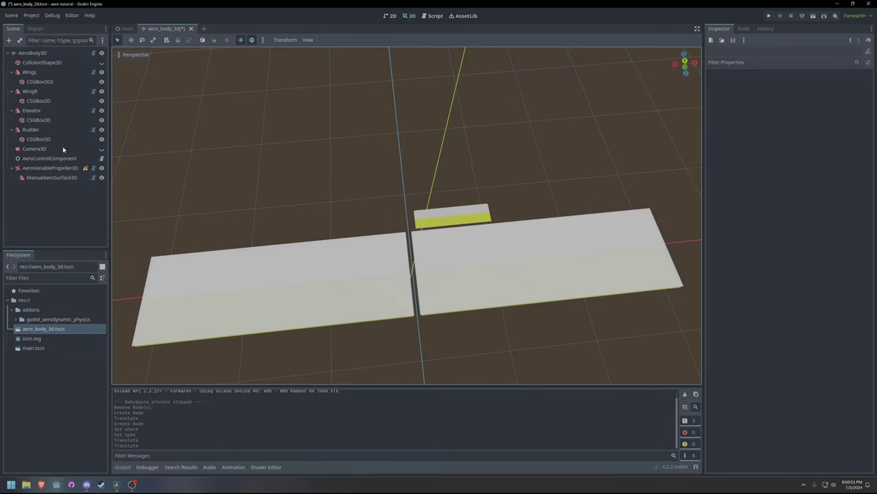
# - Check the propeller's configuration warnings and assign ManualAeroSurface3D as the AeroVariablePropeller3D's Propeller
pyautogui.click(85, 168)
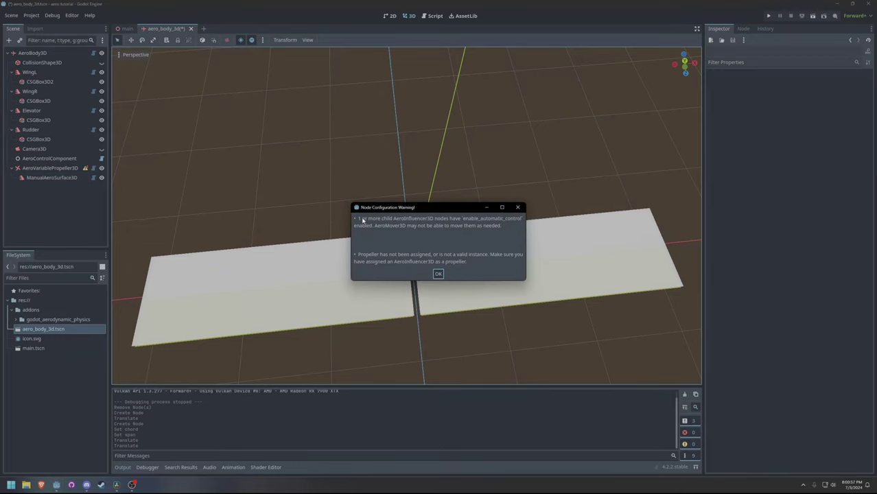
pyautogui.click(521, 208)
pyautogui.click(55, 169)
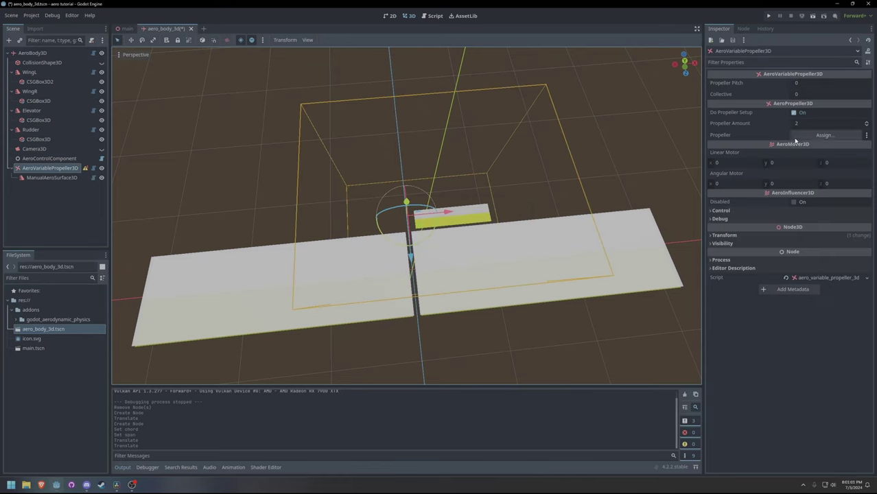
pyautogui.click(824, 136)
pyautogui.click(409, 216)
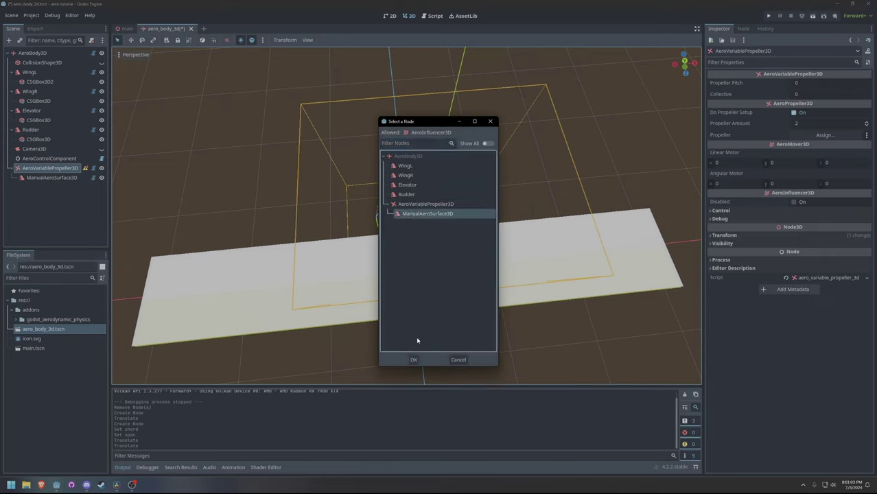
pyautogui.click(413, 360)
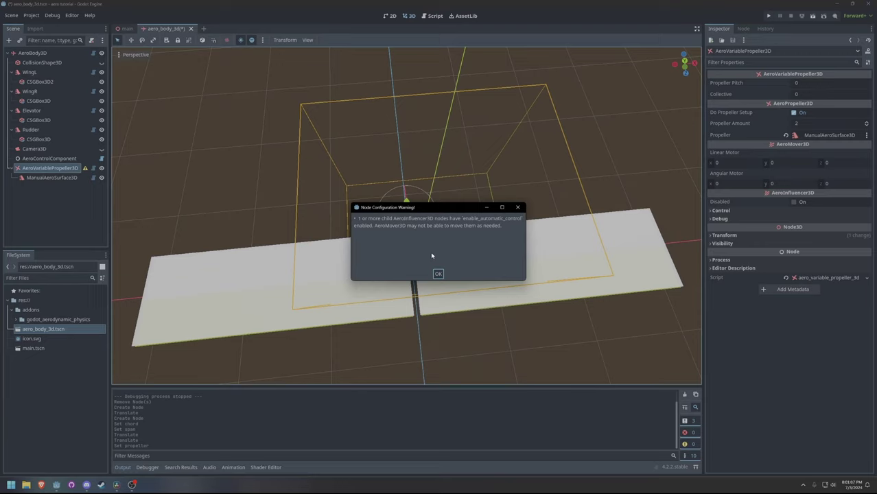
# - Turn off Enable Automatic Control for the ManualAeroSurface3D and save the scene
pyautogui.click(439, 275)
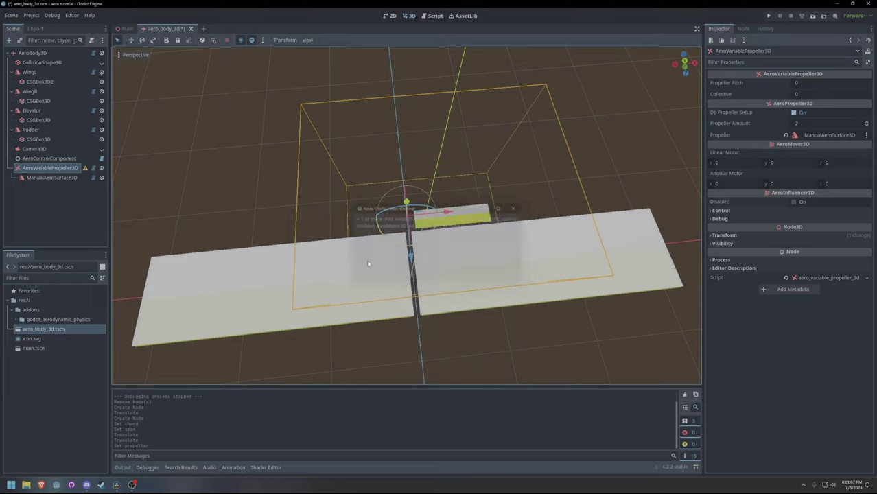
pyautogui.click(74, 178)
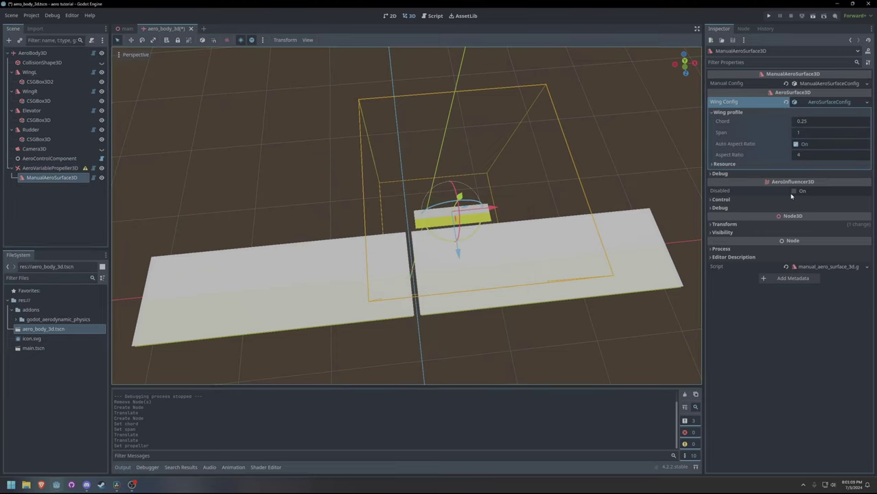
pyautogui.click(796, 200)
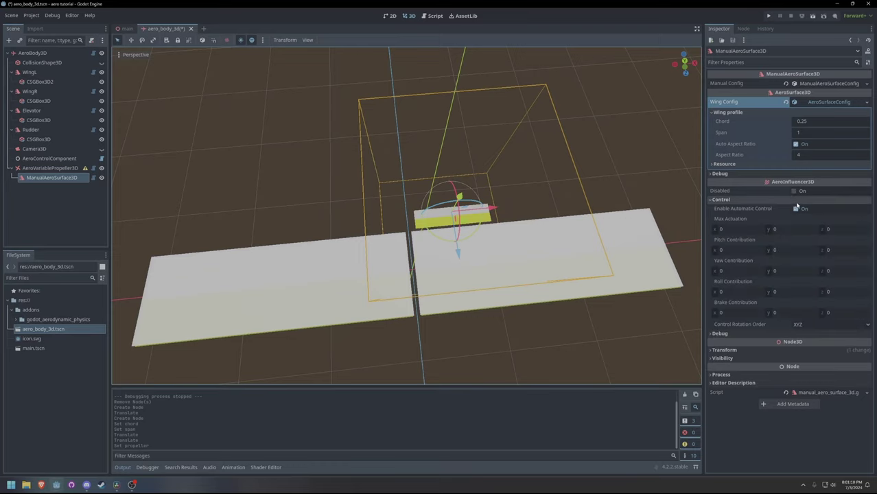
pyautogui.click(804, 210)
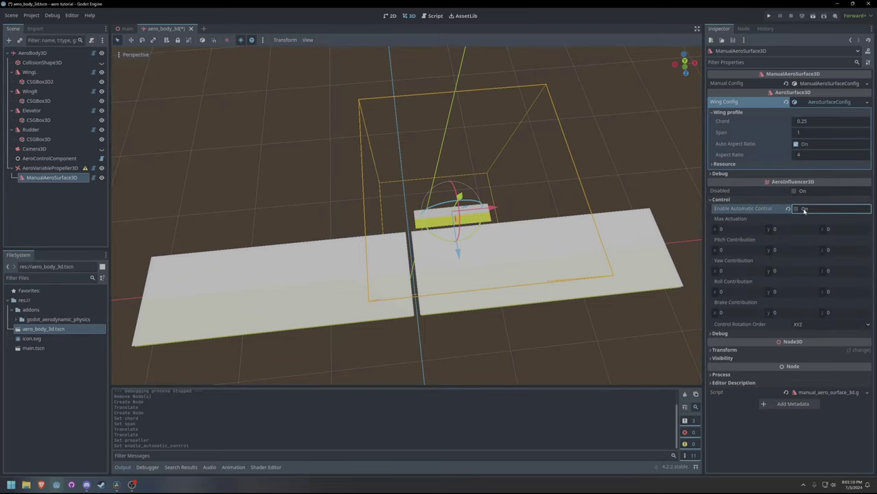
pyautogui.click(748, 200)
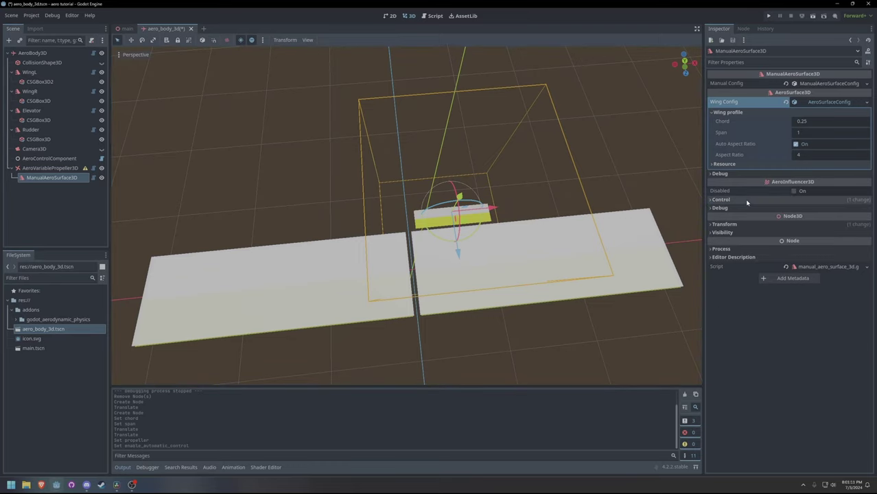
pyautogui.click(623, 166)
pyautogui.hotkey('ctrl', 's')
# - Set the AeroVariablePropeller3D's Angular Motor Y value to 150
pyautogui.click(60, 168)
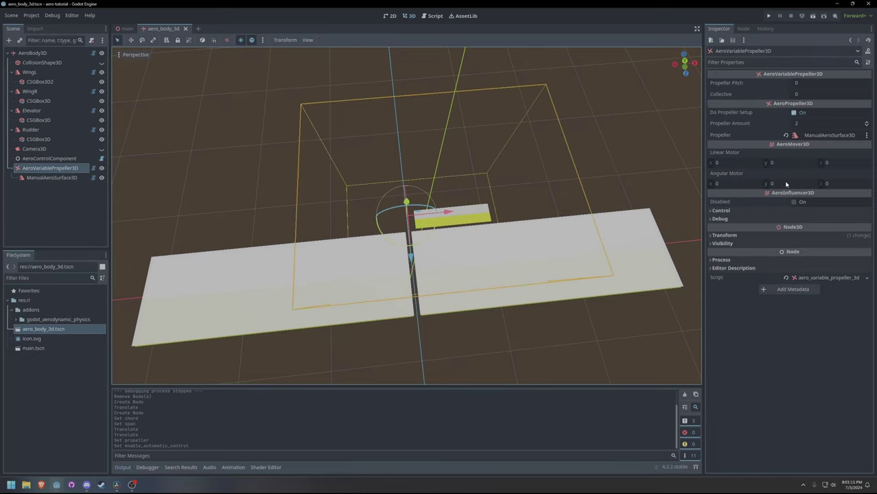
pyautogui.click(786, 184)
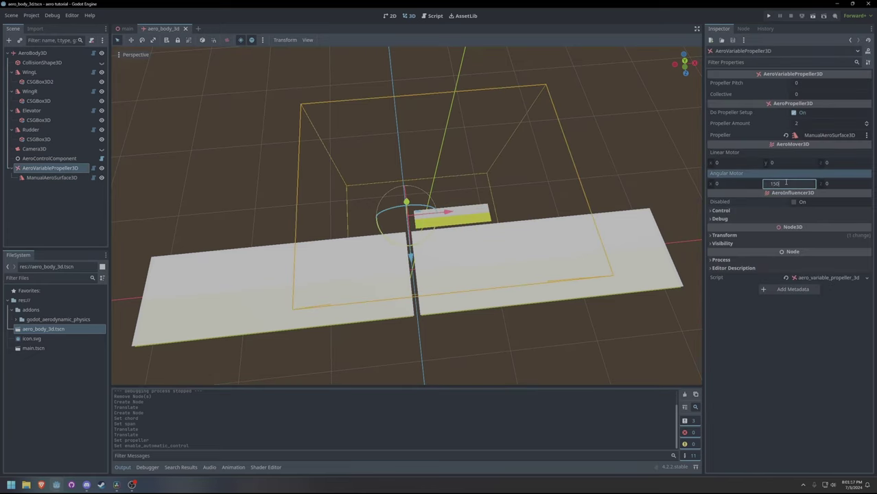
pyautogui.write('150')
pyautogui.press('Return')
pyautogui.scroll(5, 347, 128)
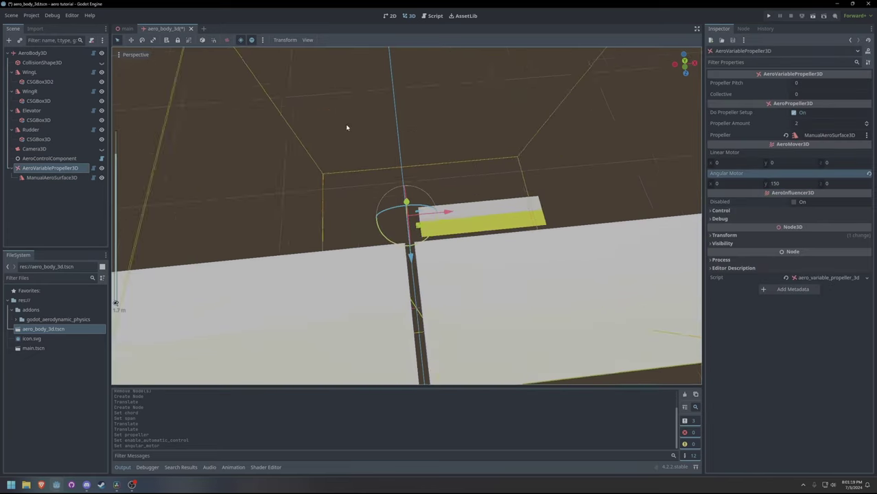
pyautogui.moveTo(346, 127); pyautogui.dragTo(462, 103, button='middle')
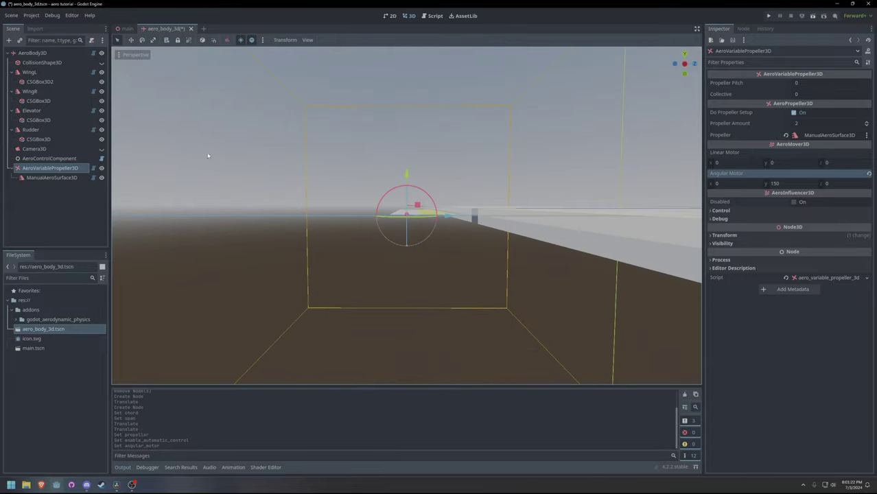
# - Add a CSGCylinder3D node as a child of AeroVariablePropeller3D
pyautogui.click(78, 168)
pyautogui.hotkey('ctrl', 'a')
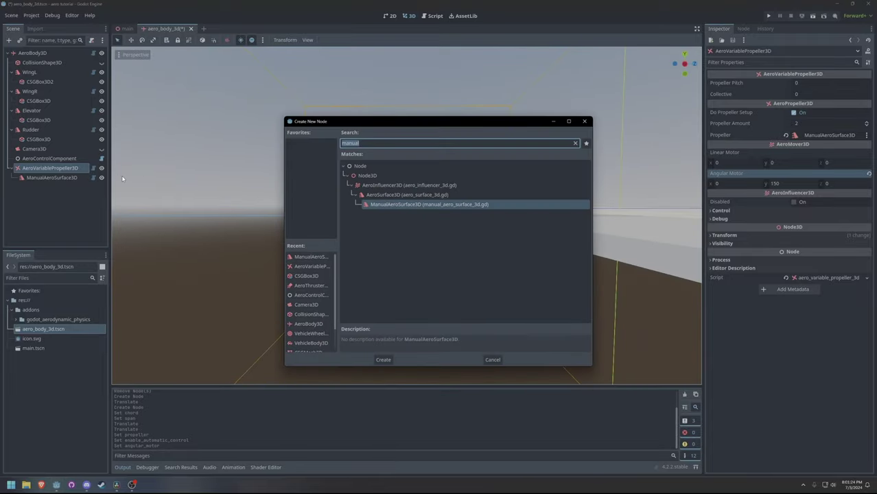
pyautogui.write('csg')
pyautogui.press('Down')
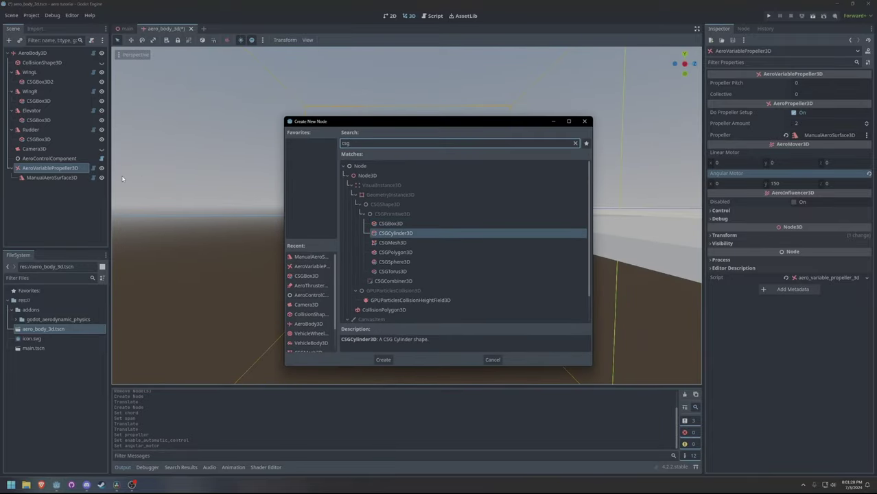
pyautogui.press('Return')
# - Shrink the cylinder's radius, adjust its height and move it into a slim upright shaft at the propeller's centre
pyautogui.scroll(-5, 374, 276)
pyautogui.moveTo(374, 276); pyautogui.dragTo(202, 333, button='middle')
pyautogui.scroll(5, 422, 241)
pyautogui.moveTo(477, 217); pyautogui.dragTo(417, 211)
pyautogui.moveTo(406, 55); pyautogui.dragTo(409, 169)
pyautogui.moveTo(443, 191); pyautogui.dragTo(444, 119, button='middle')
pyautogui.moveTo(406, 158); pyautogui.dragTo(407, 128)
pyautogui.click(448, 133)
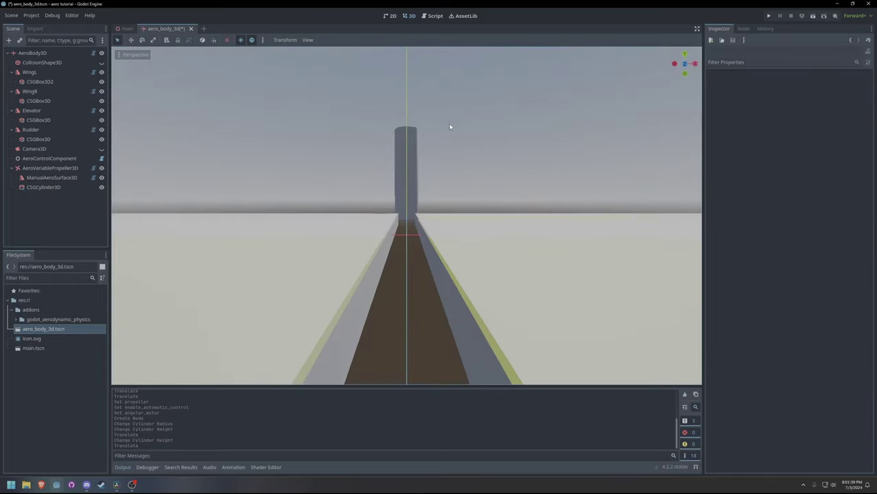
# - Add a CSGBox3D node as a child of the propeller's ManualAeroSurface3D
pyautogui.moveTo(449, 134); pyautogui.dragTo(124, 186, button='middle')
pyautogui.click(53, 178)
pyautogui.rightClick(53, 178)
pyautogui.click(66, 199)
pyautogui.write('csg')
pyautogui.press('Return')
# - Narrow the blade's CSGBox3D and set its Z size to 0.25 m
pyautogui.moveTo(472, 143); pyautogui.dragTo(543, 206, button='middle')
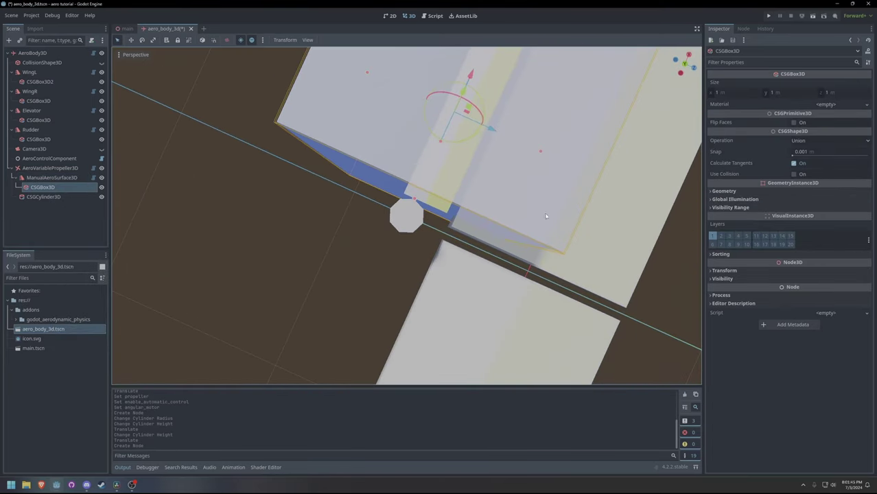
pyautogui.moveTo(540, 152); pyautogui.dragTo(469, 128)
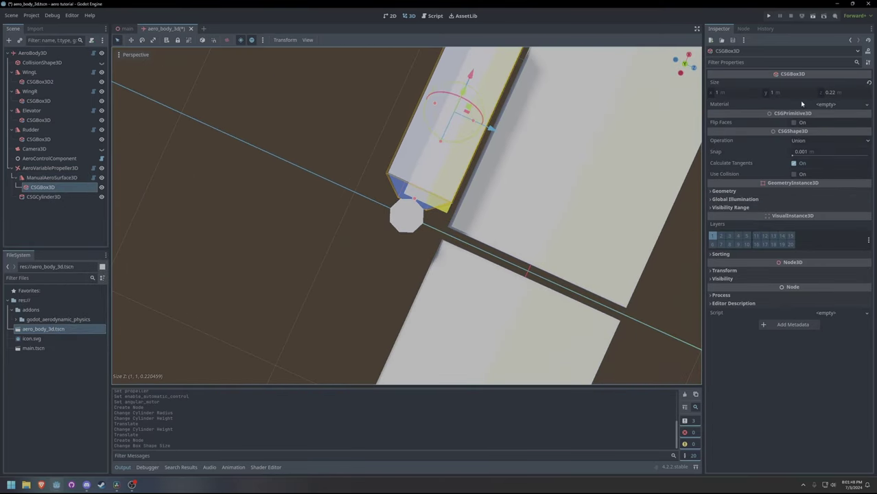
pyautogui.click(844, 92)
pyautogui.write('0.25')
pyautogui.press('Return')
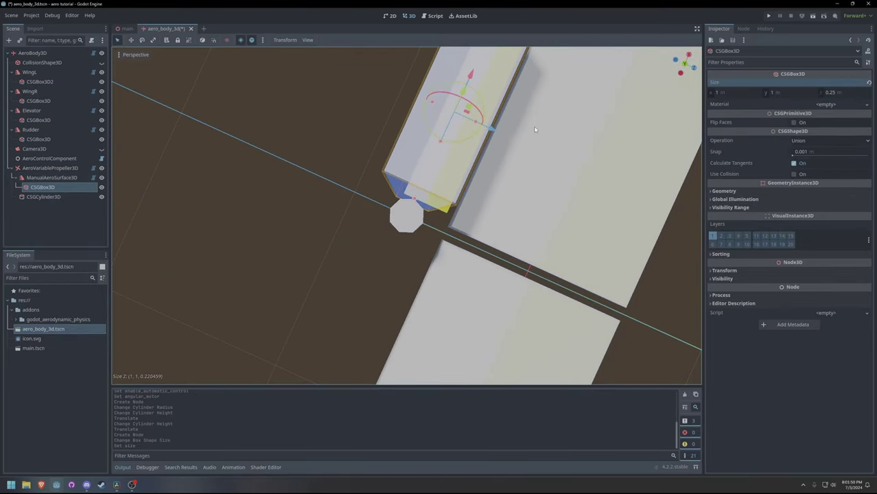
# - Align the CSGBox3D with the propeller blade surface and flatten its Y size to about 0.033 m
pyautogui.press('KP_7')
pyautogui.moveTo(521, 259); pyautogui.dragTo(521, 267)
pyautogui.moveTo(521, 267); pyautogui.dragTo(542, 154, button='middle')
pyautogui.scroll(-1, 541, 154)
pyautogui.moveTo(480, 166); pyautogui.dragTo(479, 215)
pyautogui.hotkey('ctrl', 'z')
pyautogui.click(529, 158)
pyautogui.scroll(2, 530, 158)
pyautogui.moveTo(531, 158); pyautogui.dragTo(500, 255, button='middle')
pyautogui.moveTo(500, 255); pyautogui.dragTo(587, 182, button='middle')
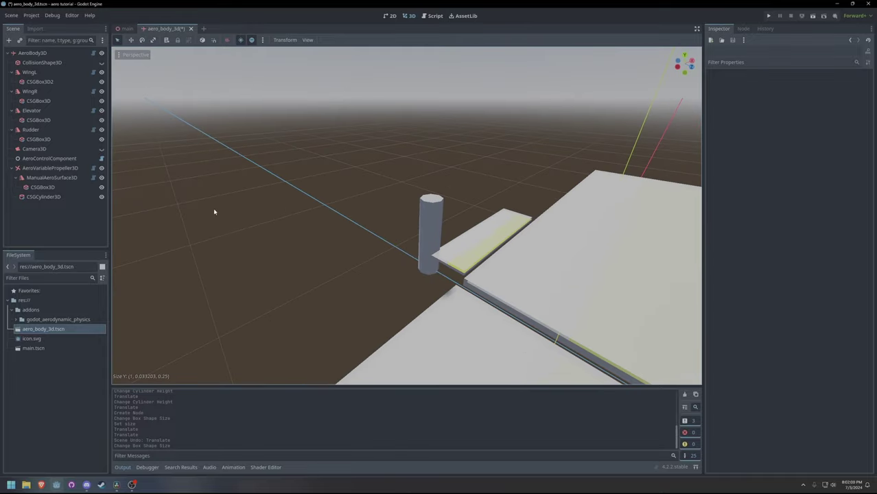
# - Rotate the AeroVariablePropeller3D so its shaft lies along the aircraft's length with the blades facing forward
pyautogui.click(60, 169)
pyautogui.moveTo(351, 227); pyautogui.dragTo(433, 182, button='middle')
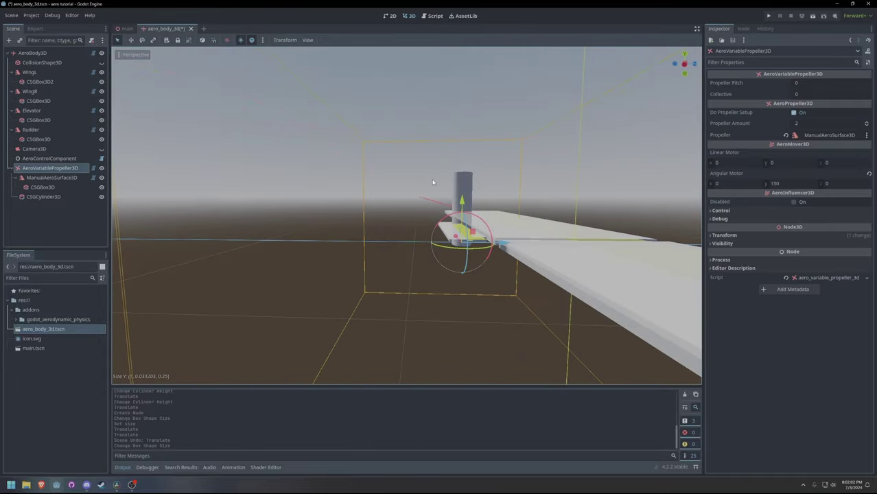
pyautogui.moveTo(485, 222); pyautogui.dragTo(435, 205)
pyautogui.press('f')
pyautogui.scroll(-5, 466, 188)
pyautogui.moveTo(474, 155); pyautogui.dragTo(453, 186, button='middle')
pyautogui.click(235, 195)
pyautogui.click(63, 170)
# - Run the main scene to check the aircraft with the rotated propeller, and close the game window
pyautogui.click(127, 29)
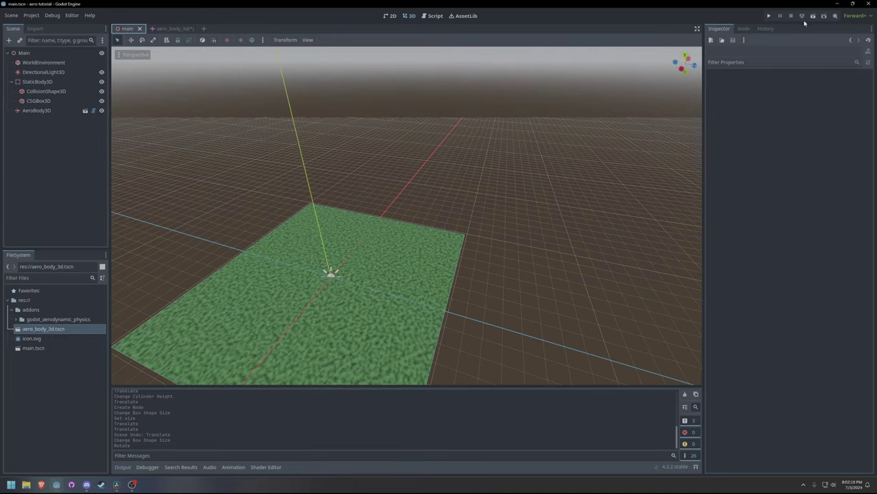
pyautogui.click(811, 16)
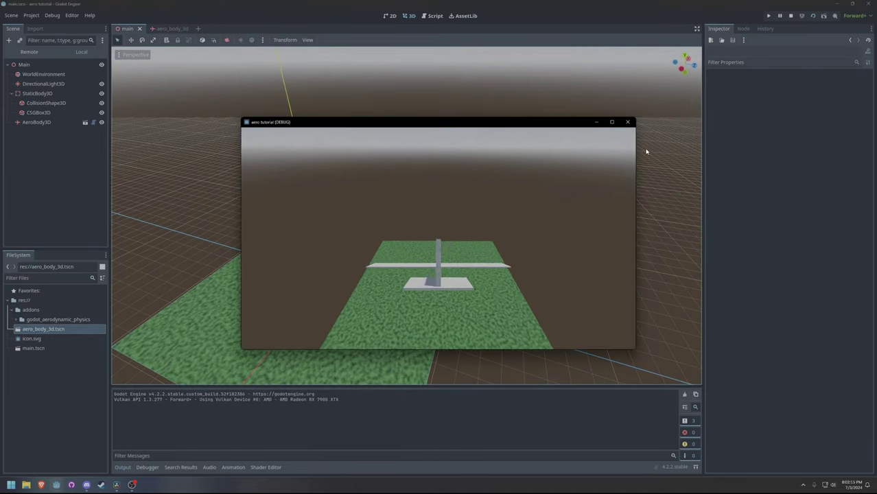
pyautogui.click(627, 122)
# - Set the AeroVariablePropeller3D's Propeller Pitch to 45 in the aircraft scene
pyautogui.click(178, 29)
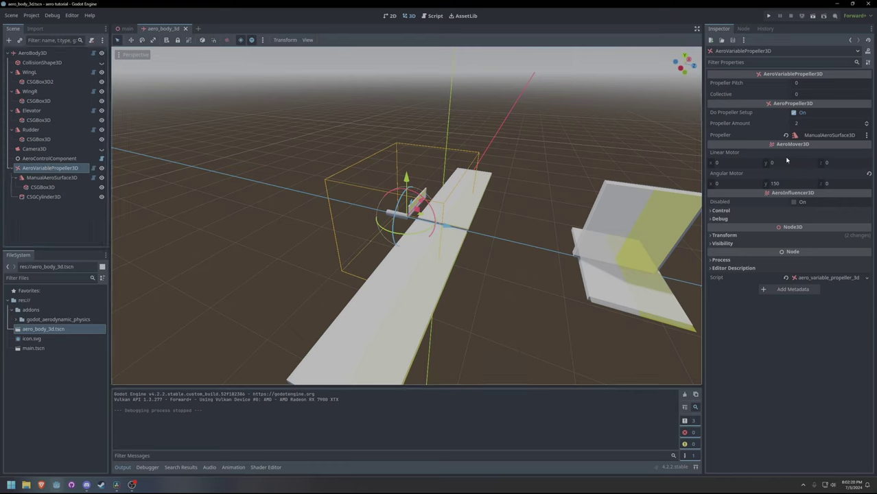
pyautogui.click(804, 84)
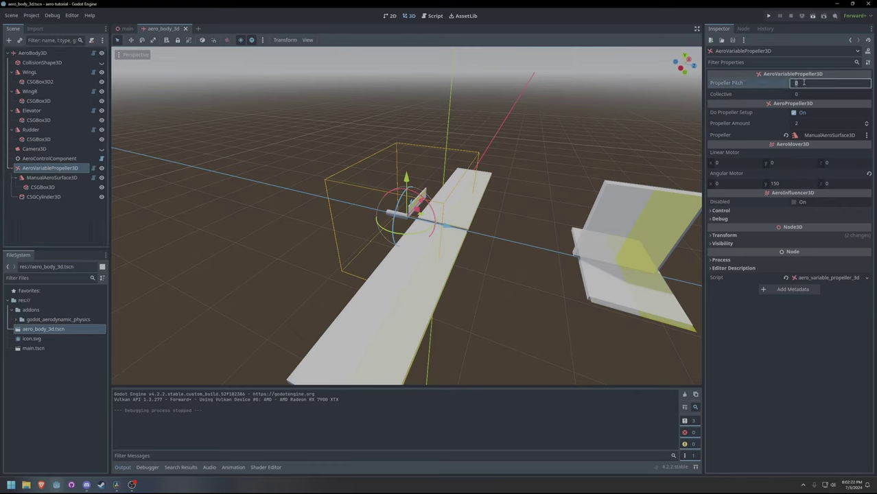
pyautogui.write('45')
pyautogui.press('Return')
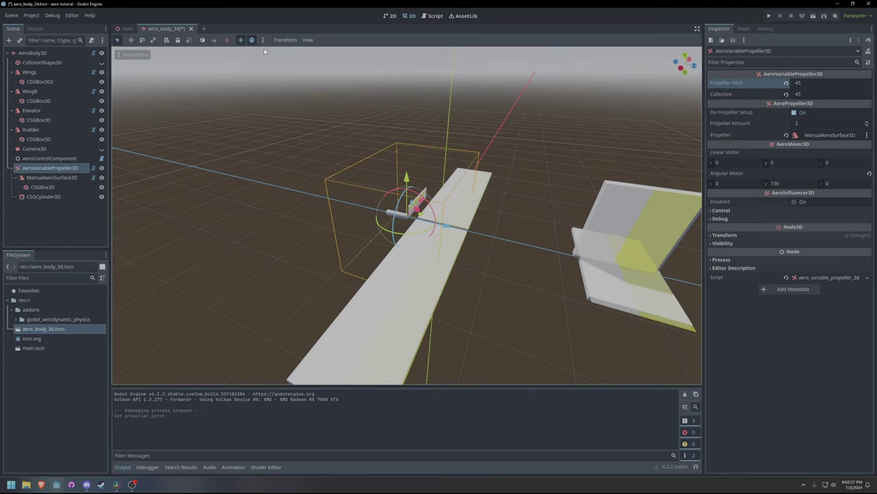
# - Run the main scene to test flight with the pitched propeller blades, and close the game window
pyautogui.click(129, 28)
pyautogui.click(812, 16)
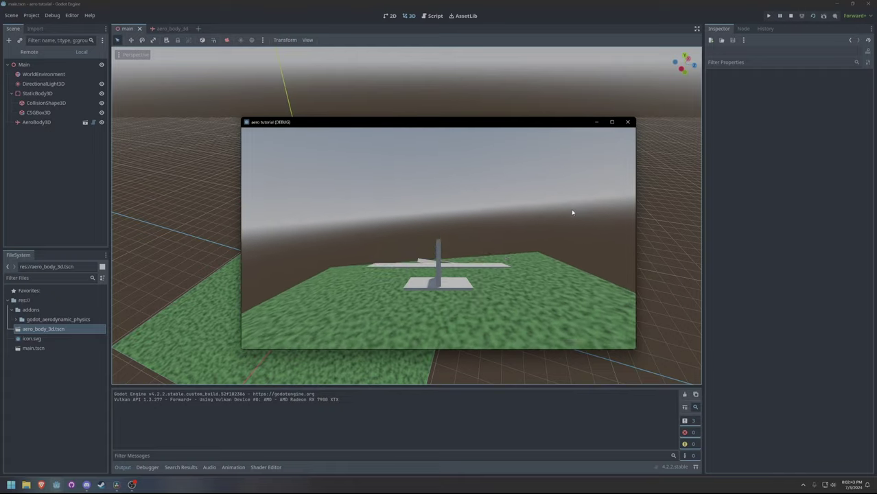
pyautogui.click(627, 121)
# - Turn on Show Debug and Update Debug for the AeroBody3D in the main scene and inspect its force vectors
pyautogui.click(37, 111)
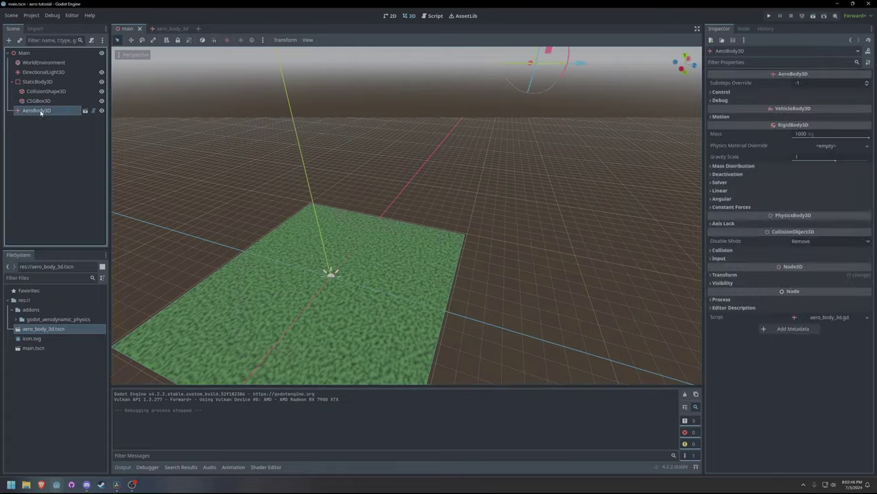
pyautogui.press('f')
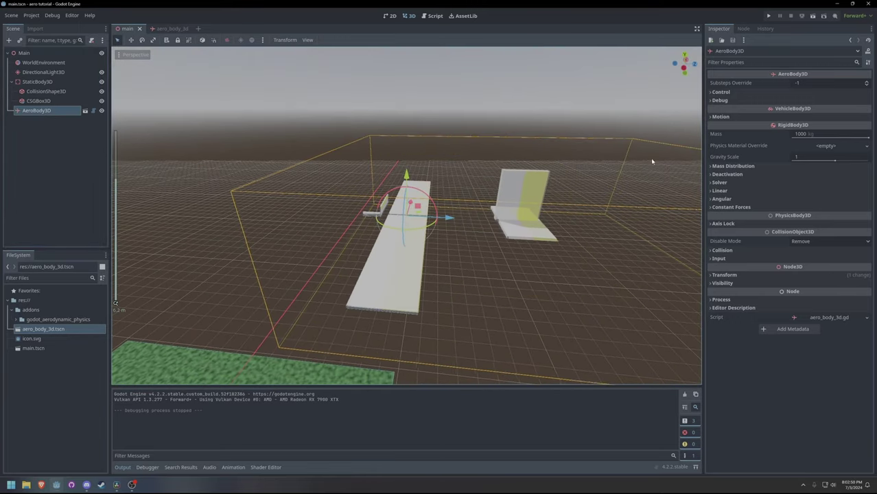
pyautogui.click(720, 100)
pyautogui.click(726, 109)
pyautogui.click(798, 118)
pyautogui.click(798, 128)
pyautogui.scroll(3, 574, 180)
pyautogui.moveTo(496, 172); pyautogui.dragTo(505, 230, button='middle')
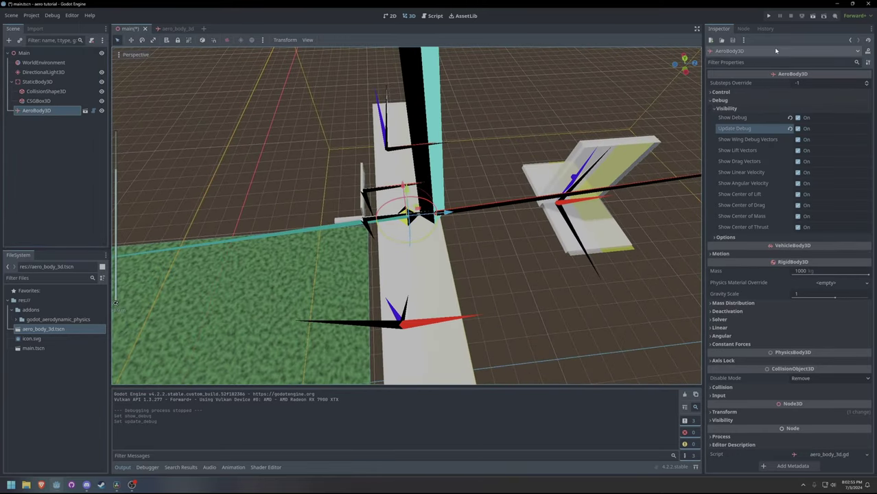
# - Test-fly the aircraft with the debug vectors displayed, close the game, and turn off Update Debug and Show Debug
pyautogui.click(813, 16)
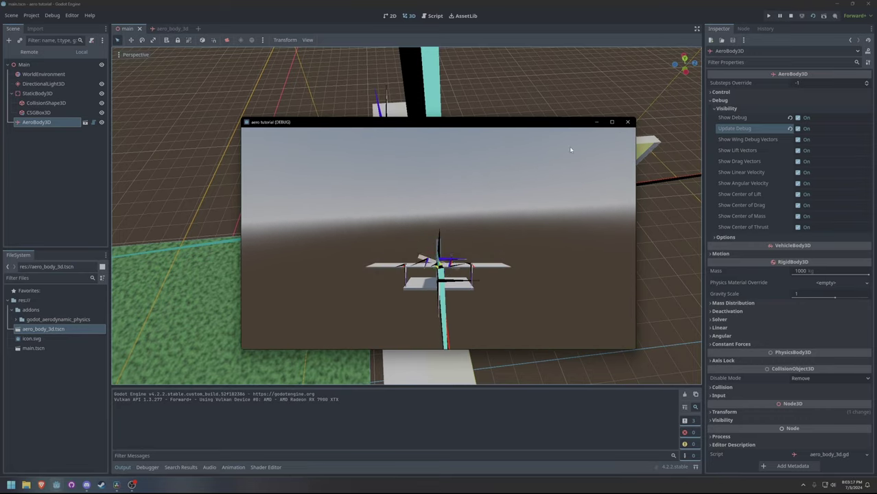
pyautogui.click(629, 122)
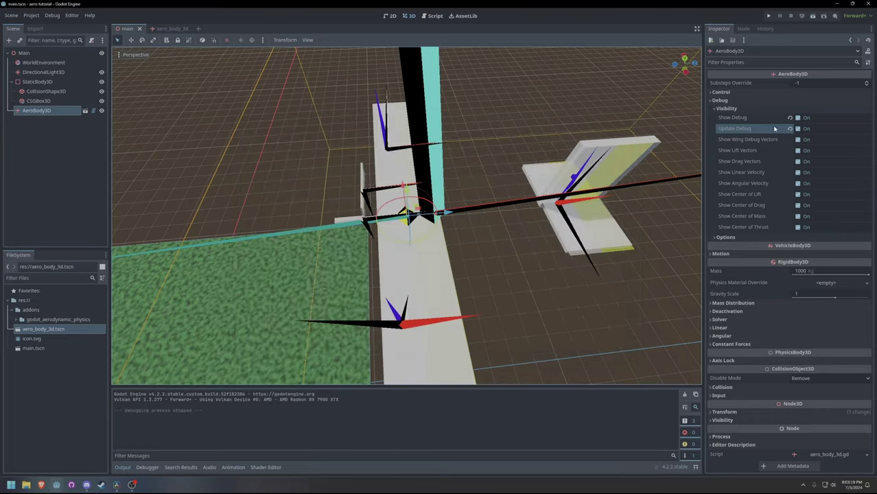
pyautogui.click(798, 128)
pyautogui.click(798, 118)
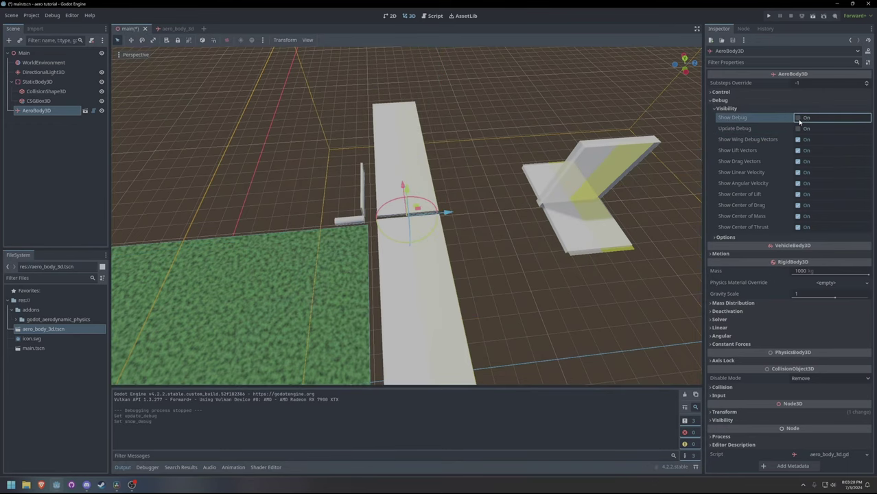
# - Assign a new FlightAssist resource to the AeroControlComponent's Flight Assist property and test it by running the main scene
pyautogui.click(180, 29)
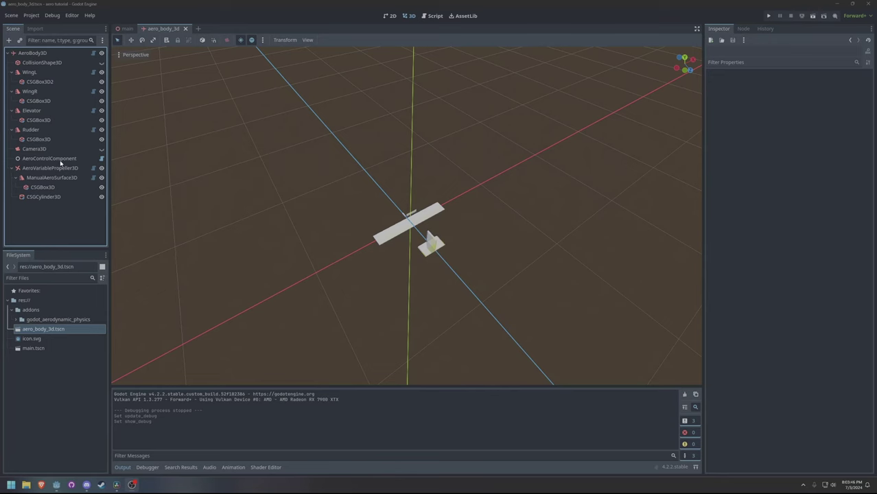
pyautogui.click(51, 159)
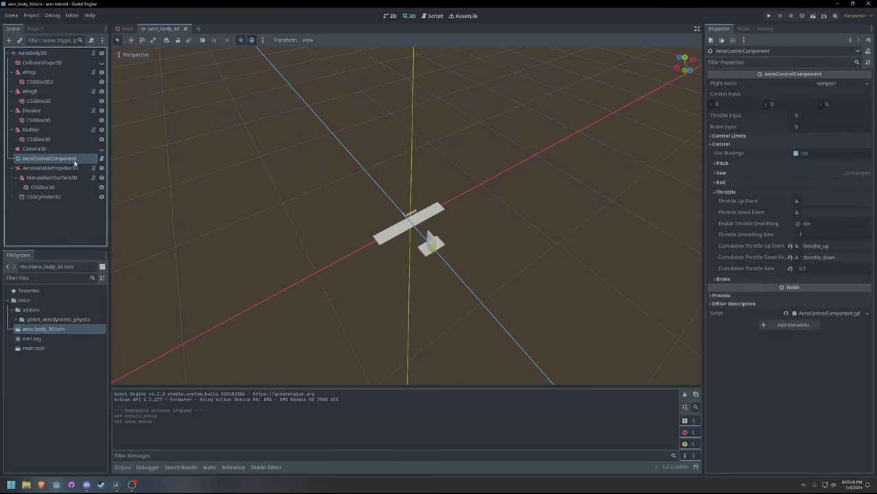
pyautogui.click(827, 85)
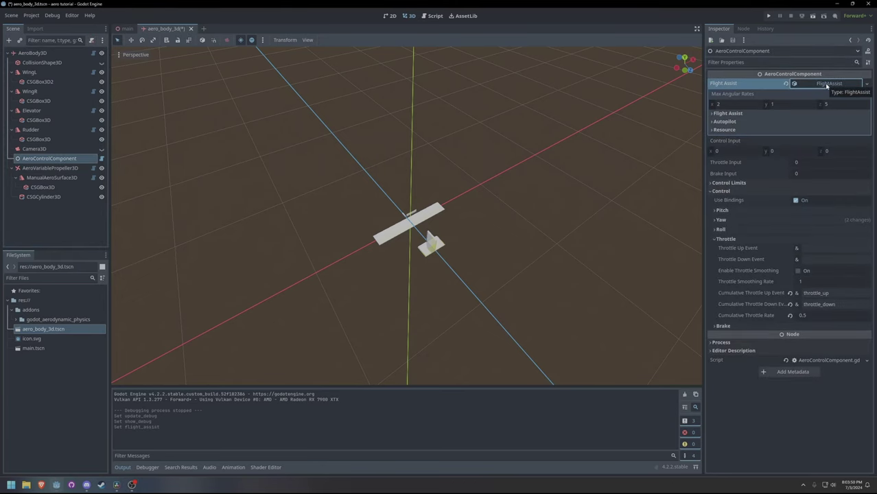
pyautogui.click(825, 84)
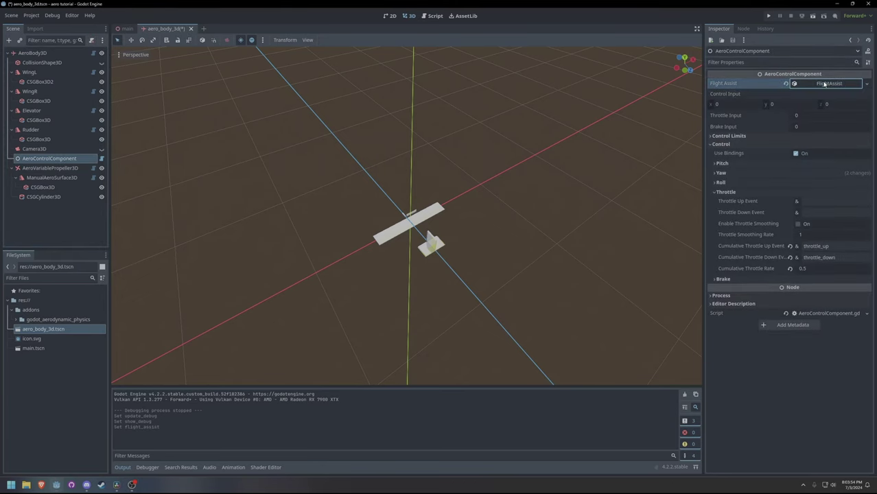
pyautogui.click(118, 29)
pyautogui.press('F5')
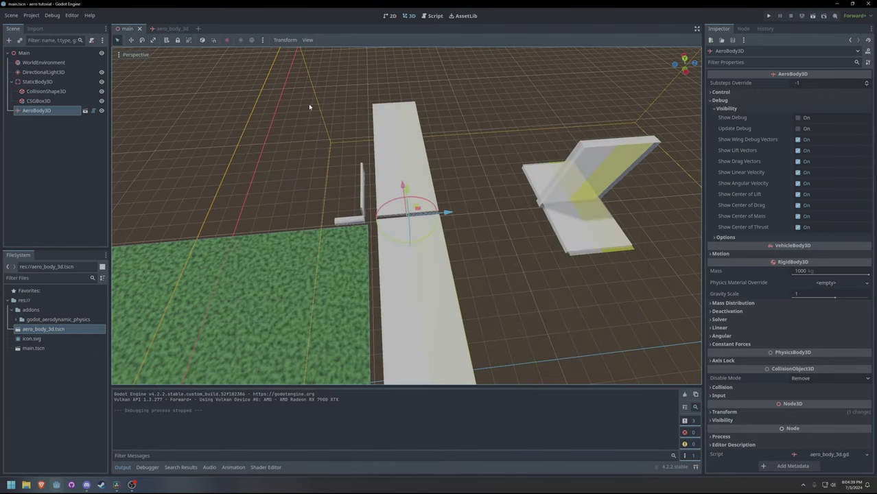
# - In the FlightAssist resource's Roll Assist Pid, adjust the I value and turn on Clamp Integral
pyautogui.click(163, 28)
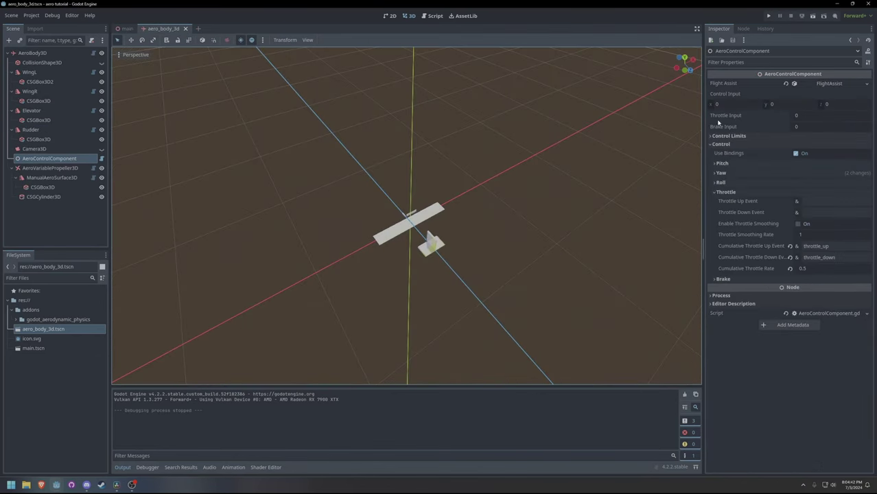
pyautogui.click(827, 83)
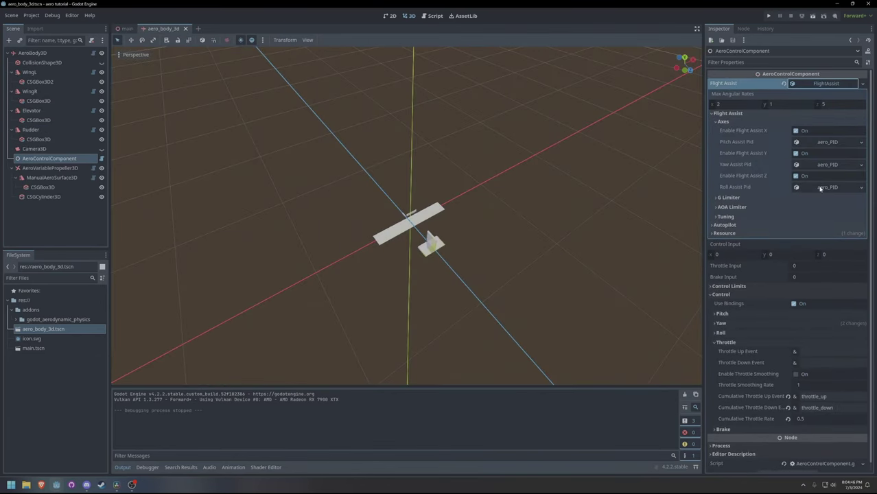
pyautogui.click(820, 187)
pyautogui.click(806, 210)
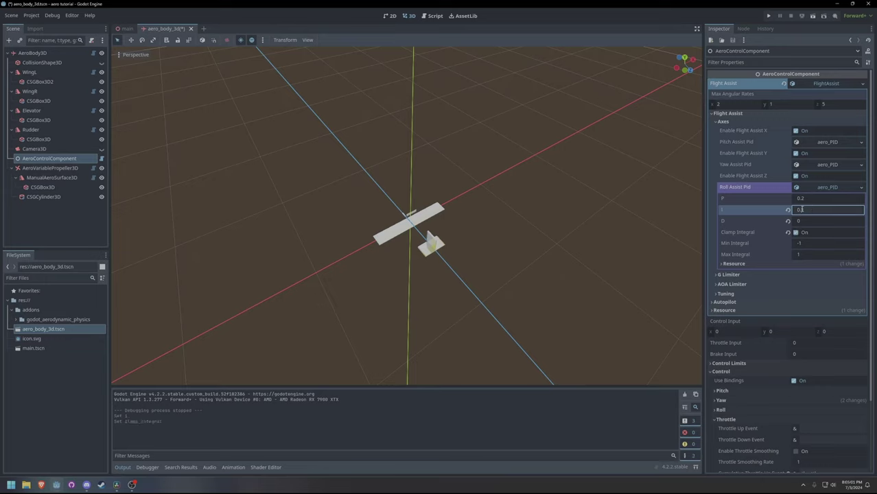
pyautogui.click(576, 200)
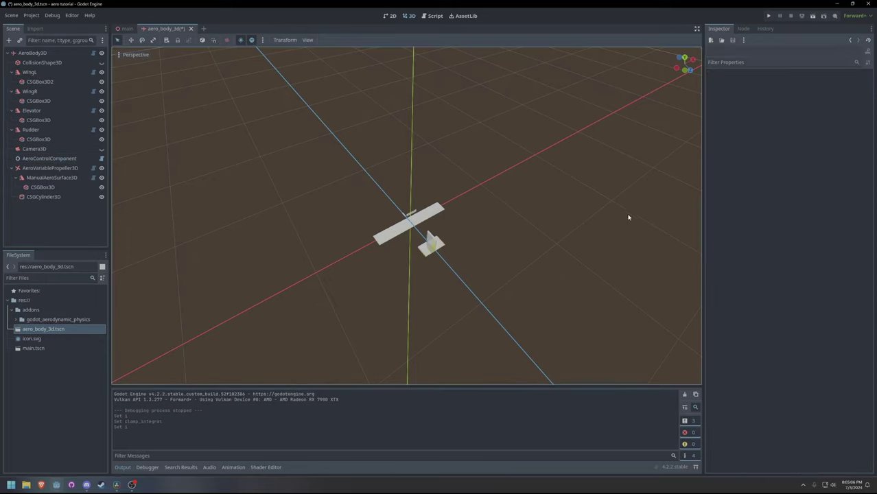
# - Save the aircraft scene and run the main scene to test the adjusted roll assist
pyautogui.click(58, 160)
pyautogui.hotkey('ctrl', 's')
pyautogui.click(128, 29)
pyautogui.click(813, 16)
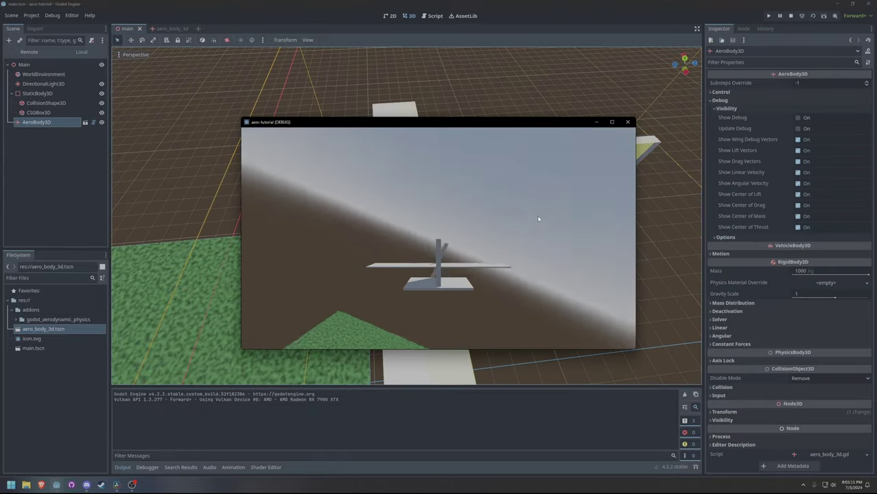